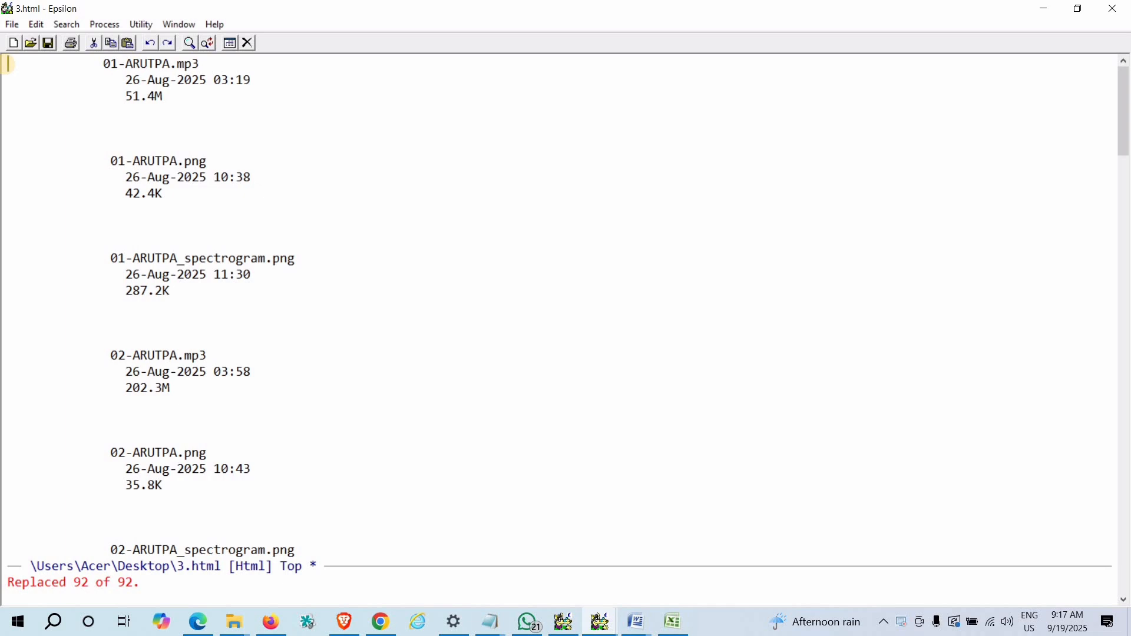
Replace every run of five spaces with a single space throughout 3.html.
key("alt+percent")
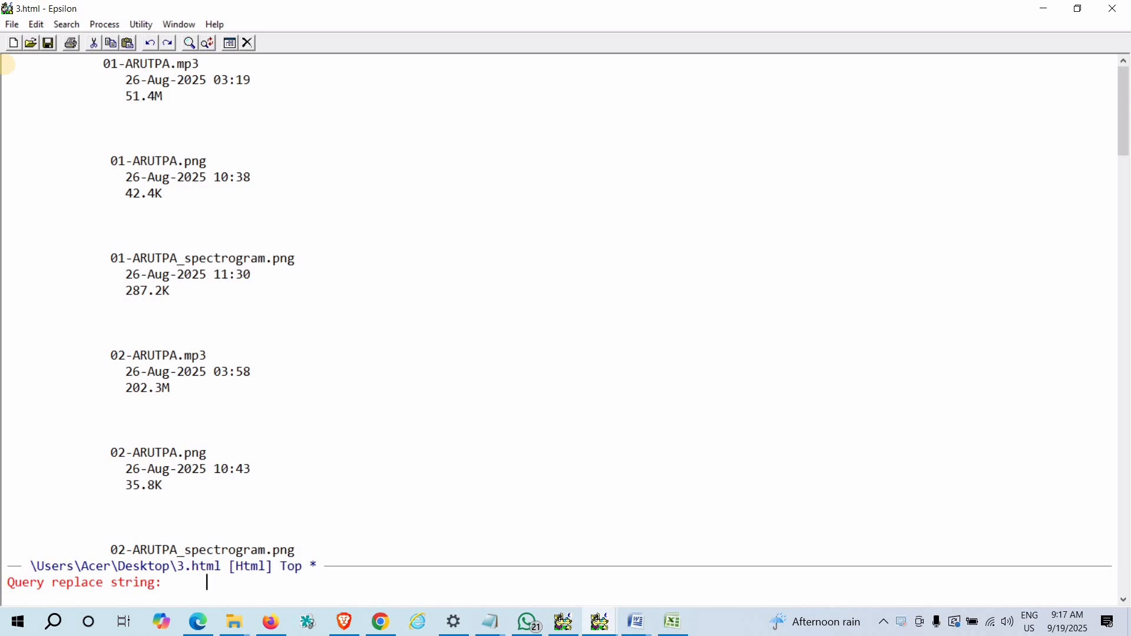
key("Return")
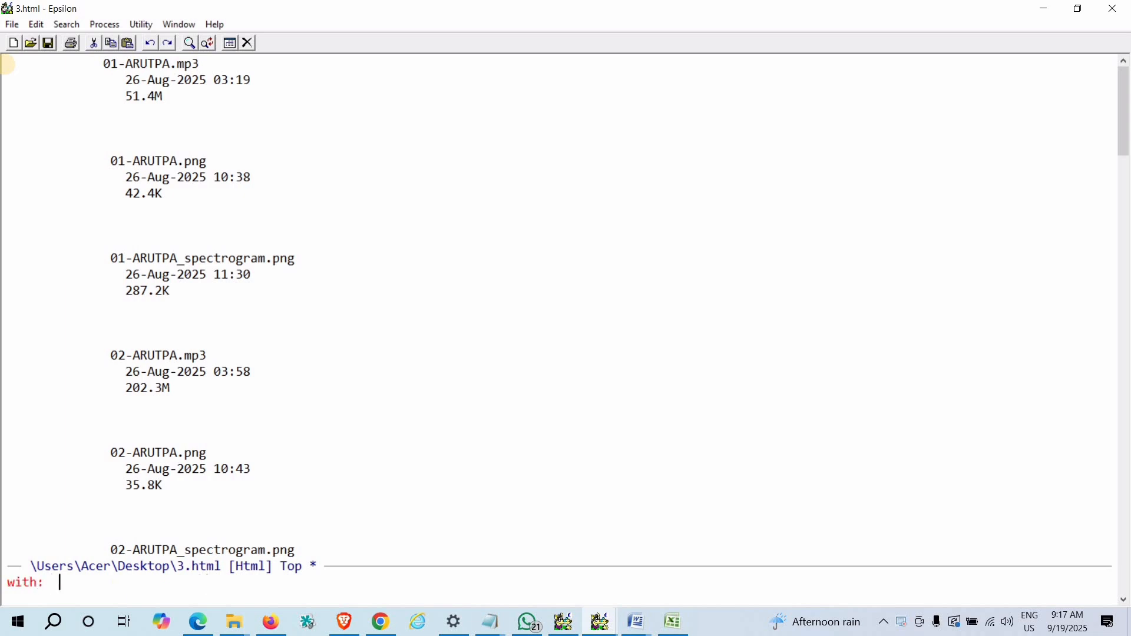
key("Return")
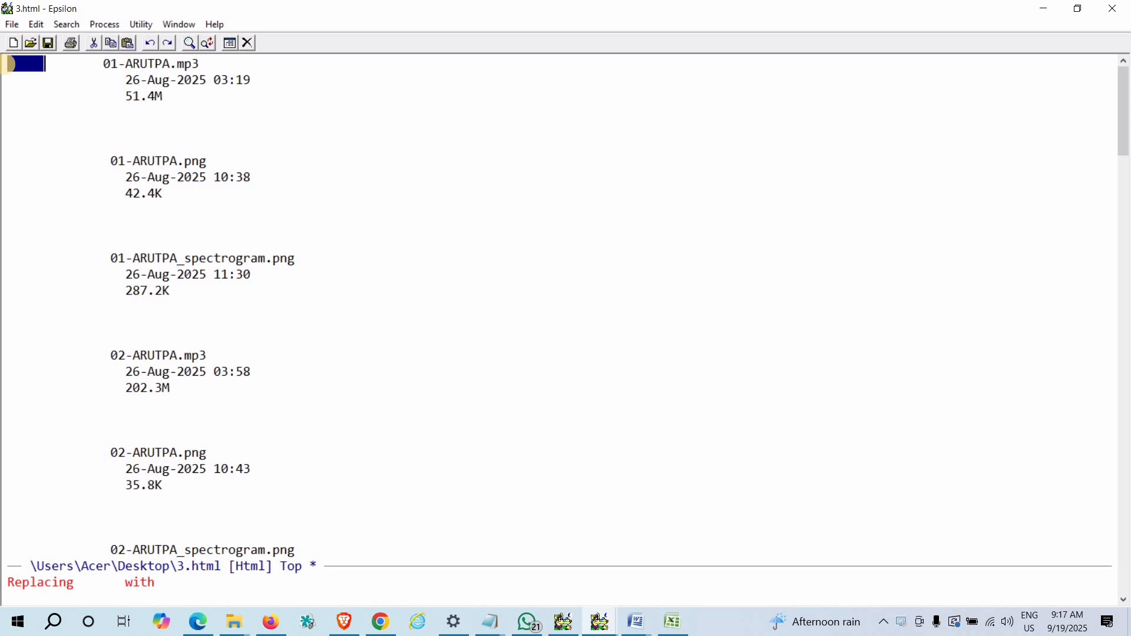
key("!")
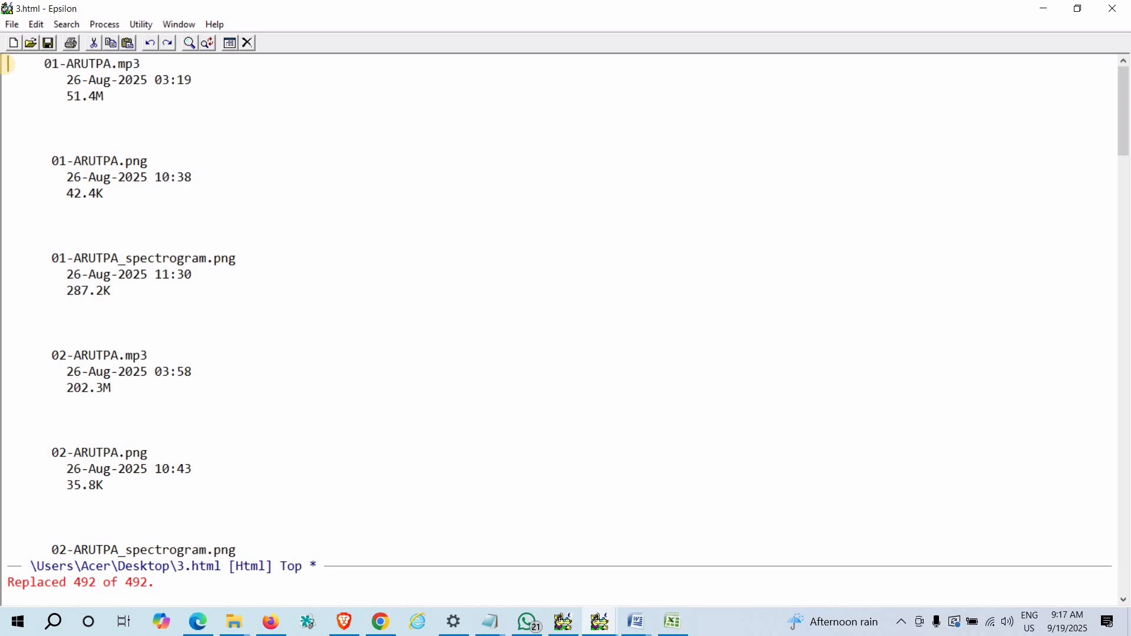
Replace all runs of three spaces throughout the file to strip the indentation before the file names.
key("alt+percent")
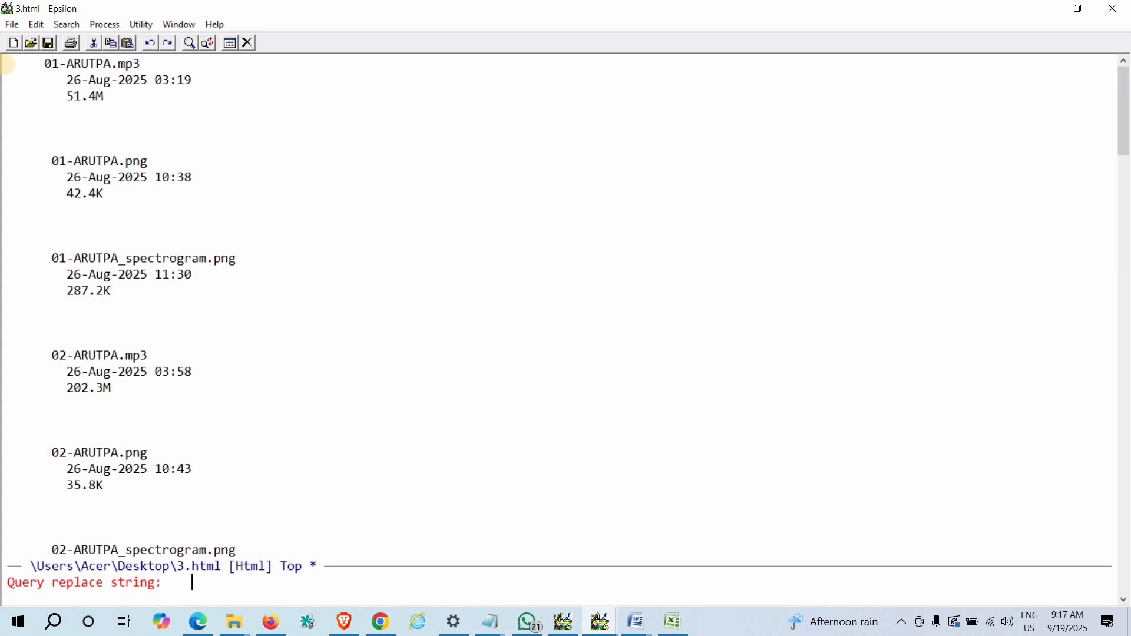
key("Return")
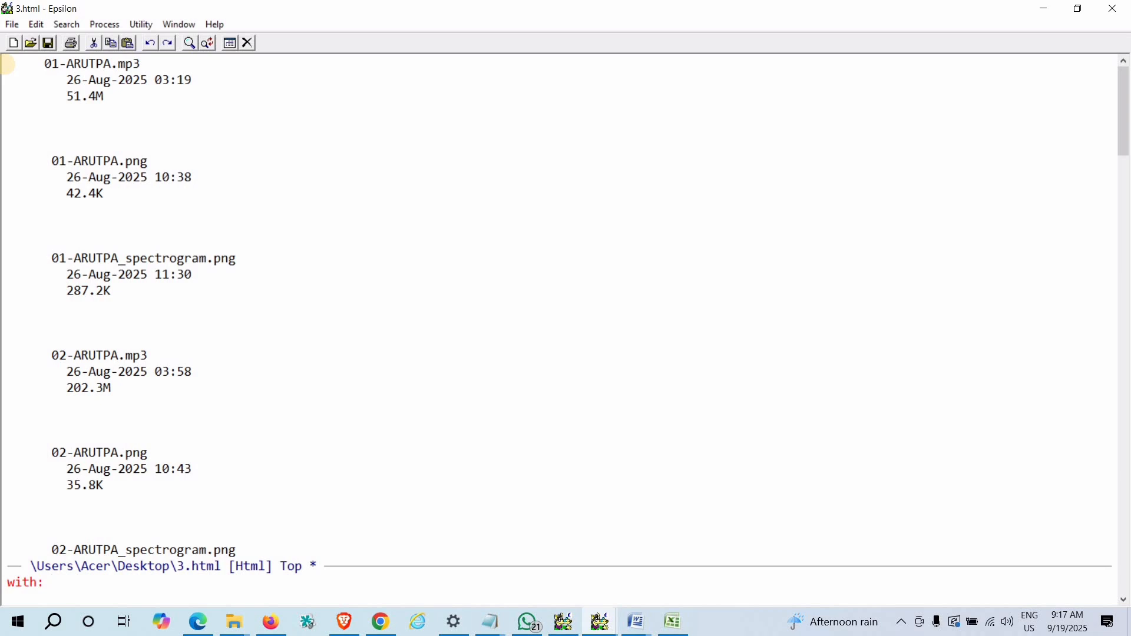
key("Return")
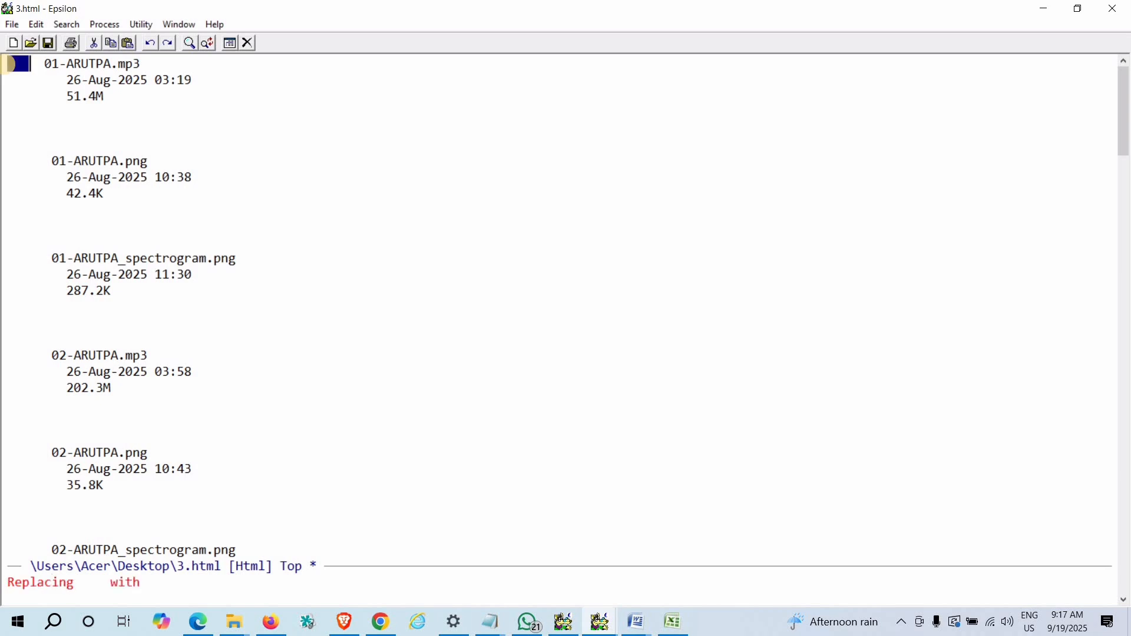
key("!")
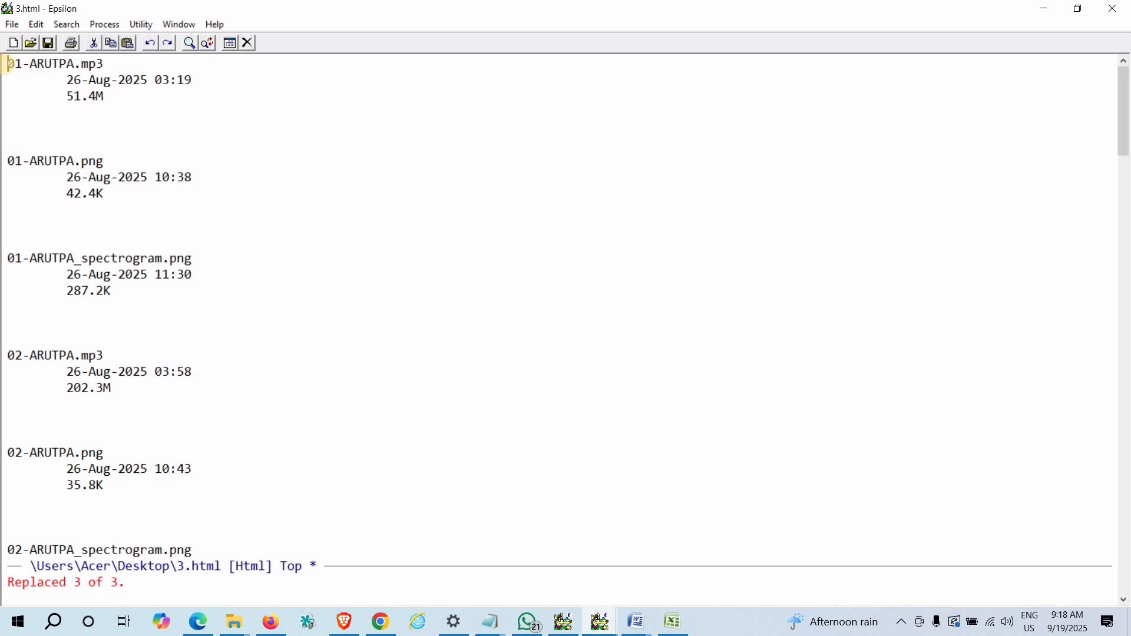
Replace every double newline (^J^J) with a single newline (^J) throughout the file.
key("alt+percent")
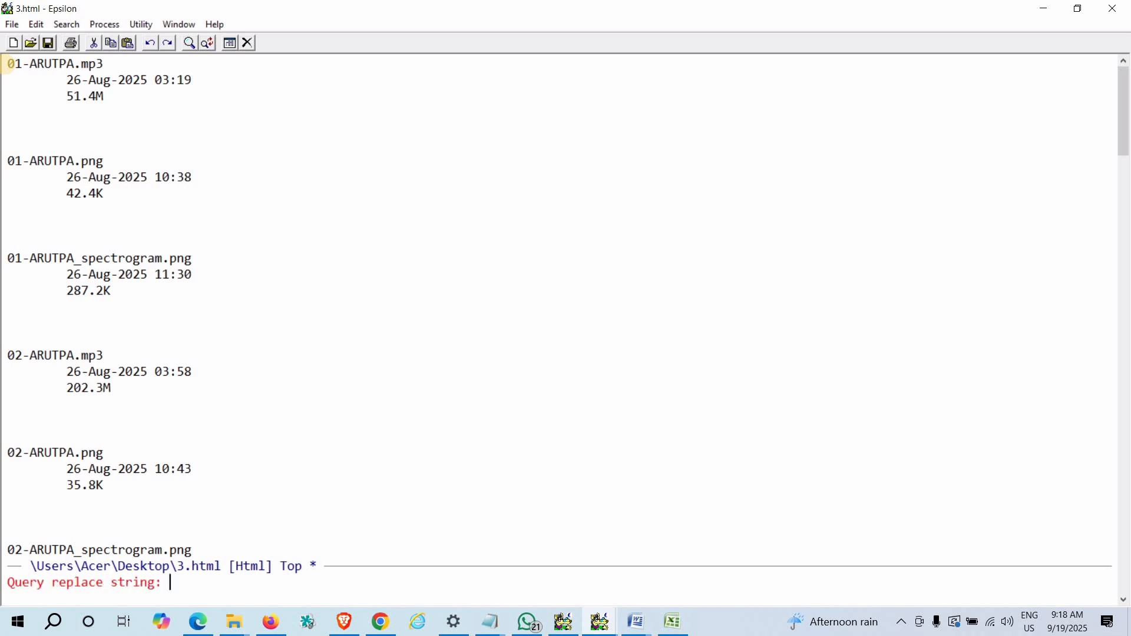
key("ctrl+j")
key("ctrl+j")
key("Return")
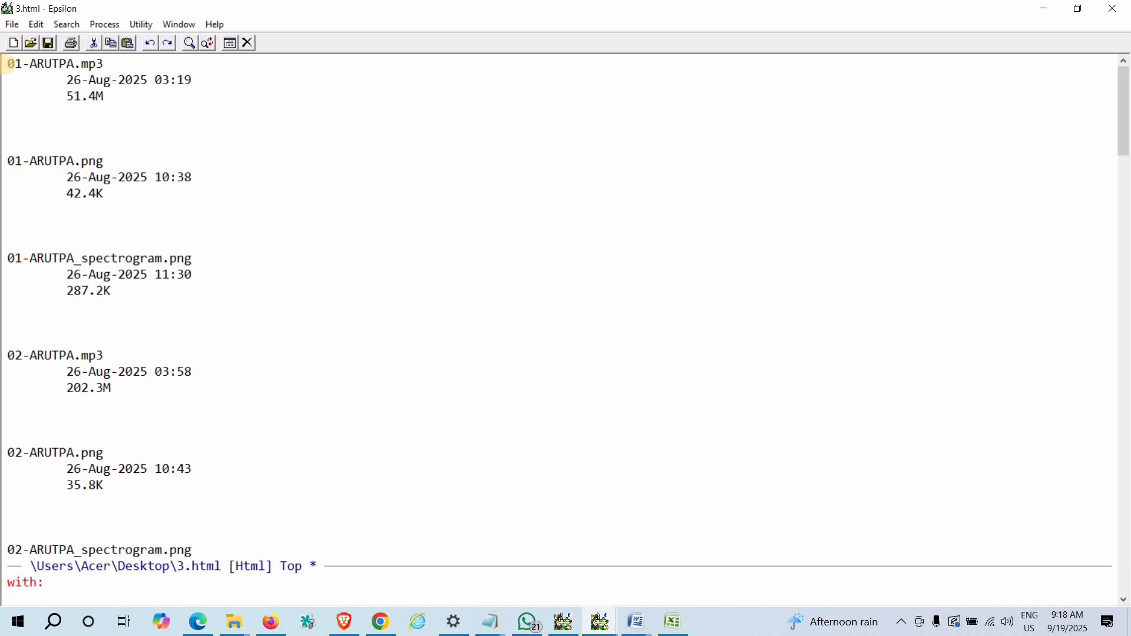
key("ctrl+q")
key("ctrl+j")
key("Return")
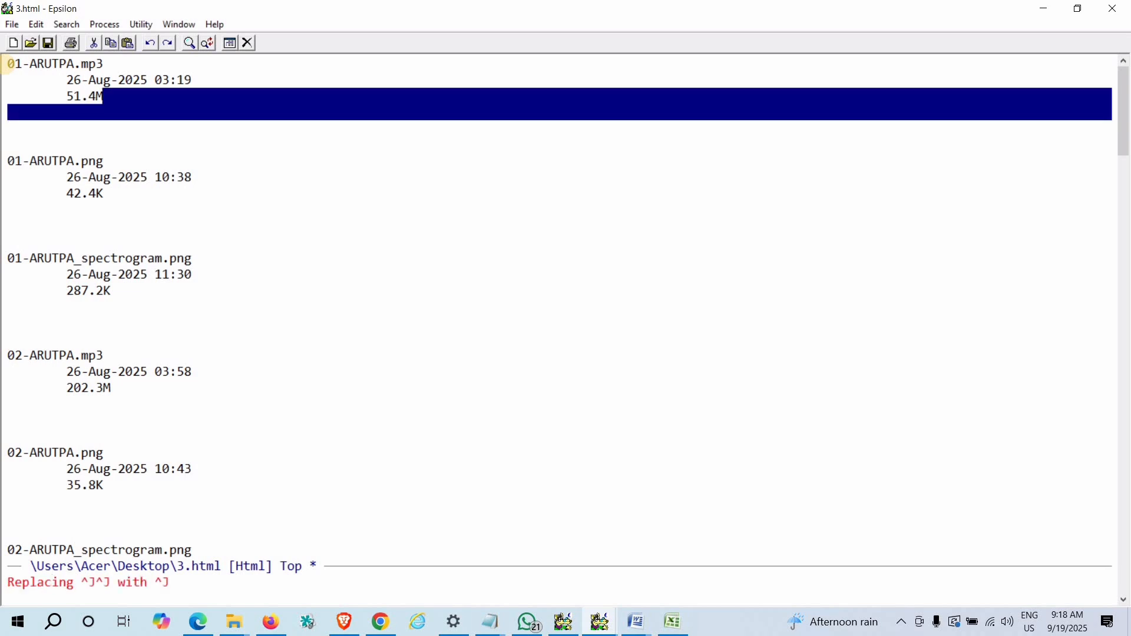
key("exclam")
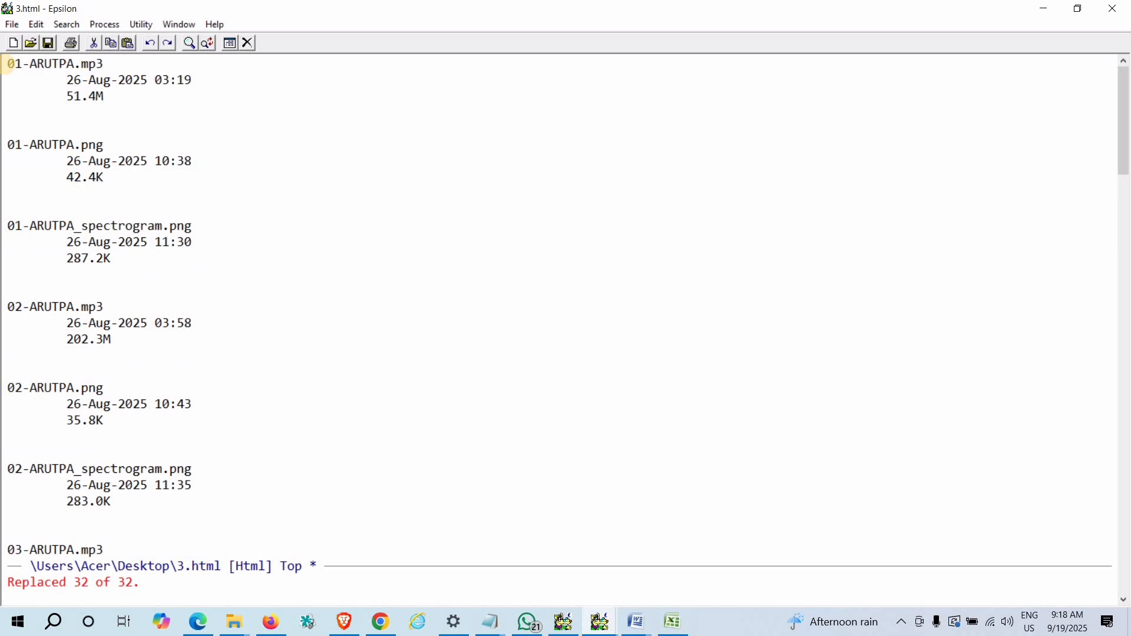
Remove the blank lines between entries by regex-replacing every ^J ^J sequence with nothing.
key("shift+Down")
key("shift+Down")
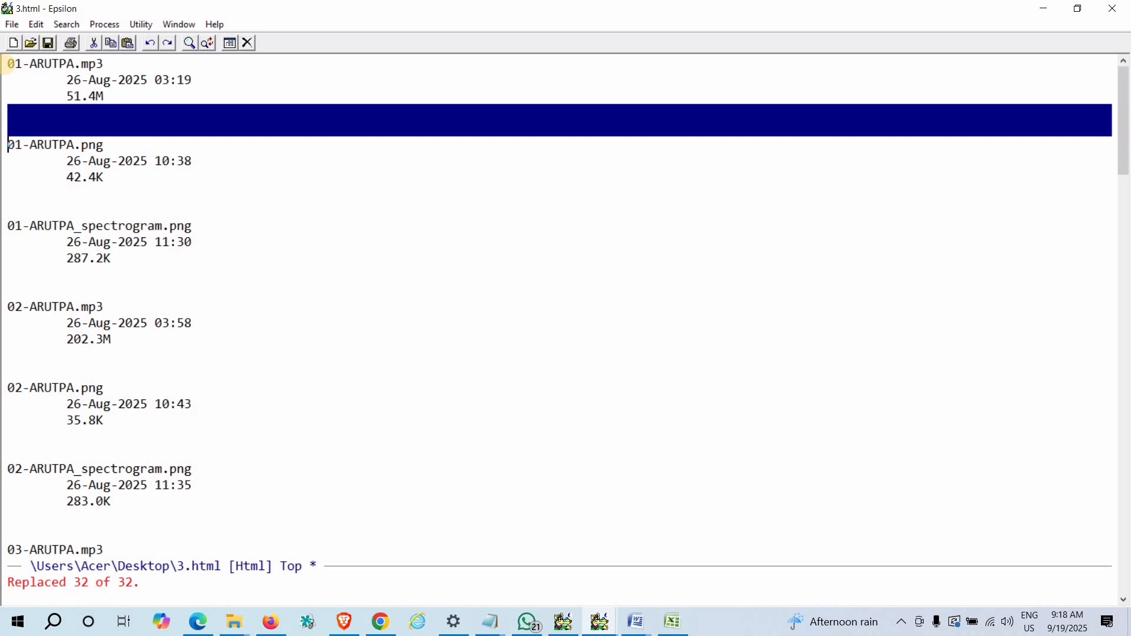
key("alt+asterisk")
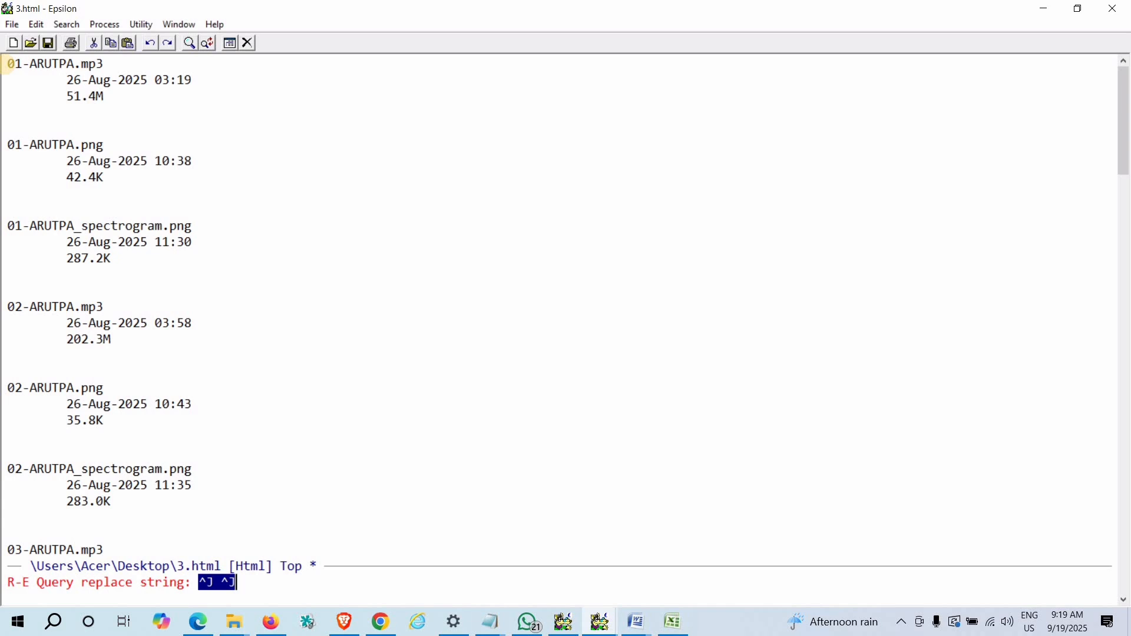
key("Return")
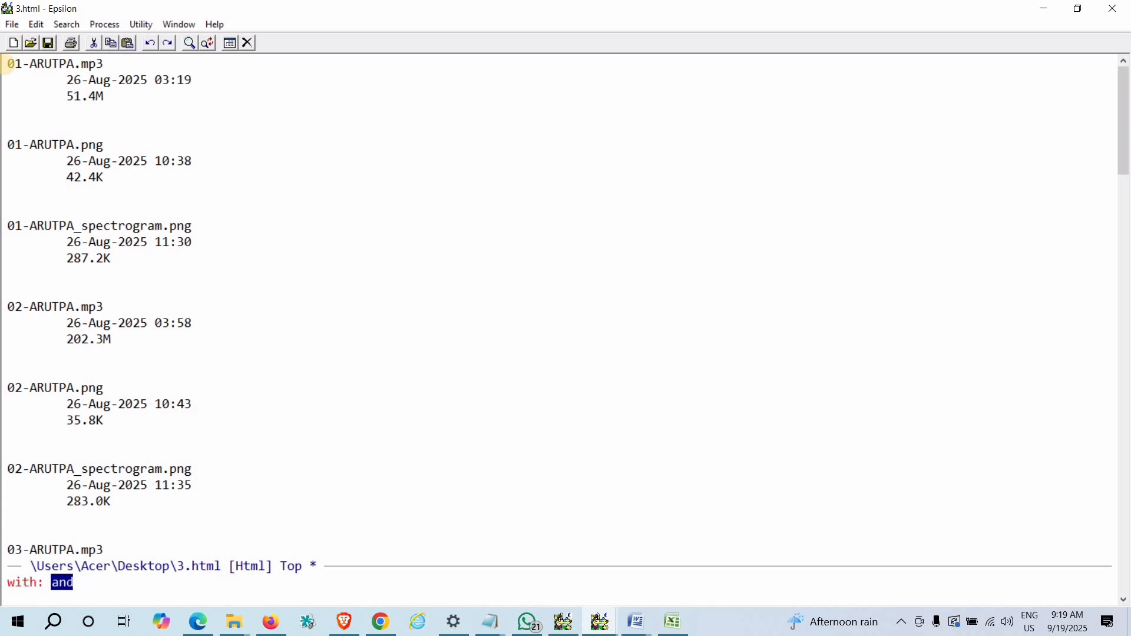
key("BackSpace")
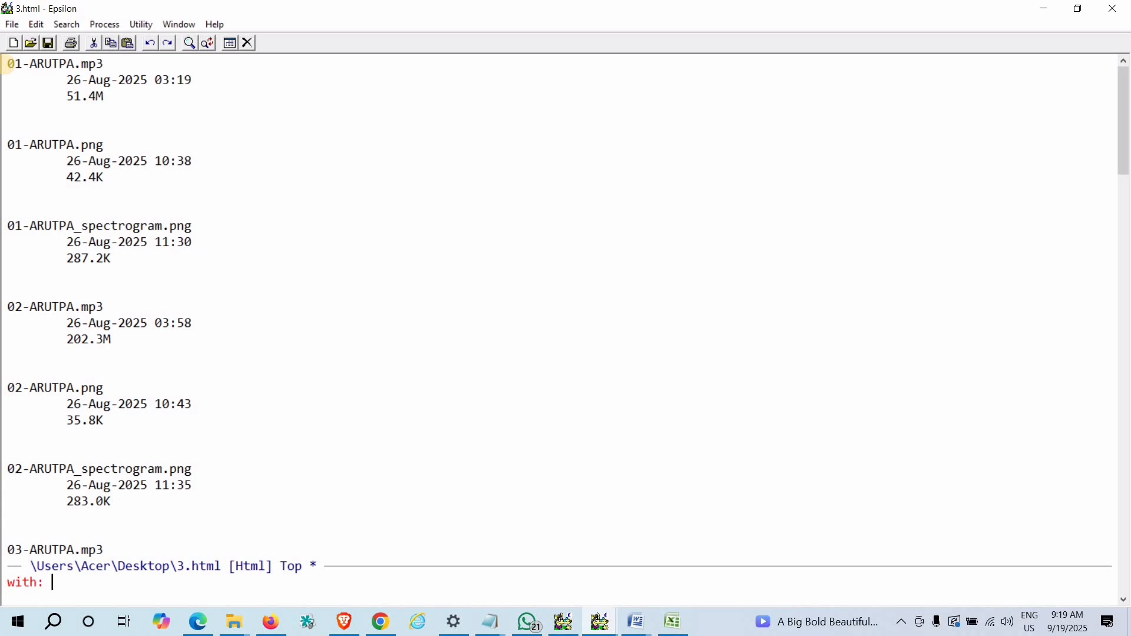
key("Return")
key("exclam")
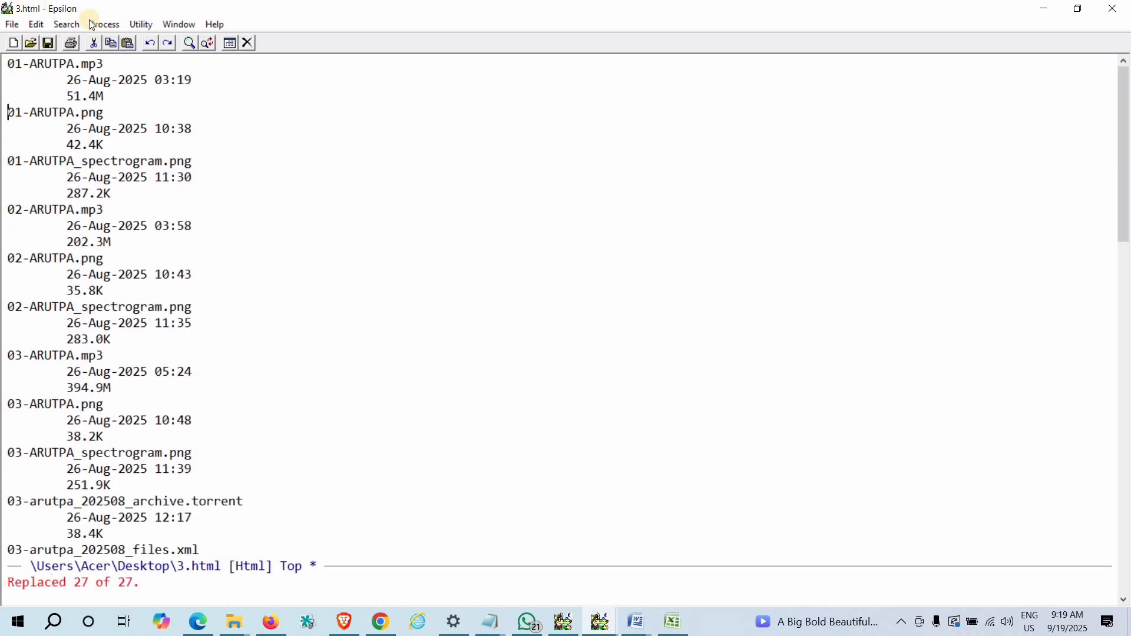
Insert "and" at the start of every line with a regular-expression replace of ^ from the beginning of the file.
scroll(168, 370, "down", 5)
scroll(168, 370, "up", 1)
scroll(168, 370, "down", 11)
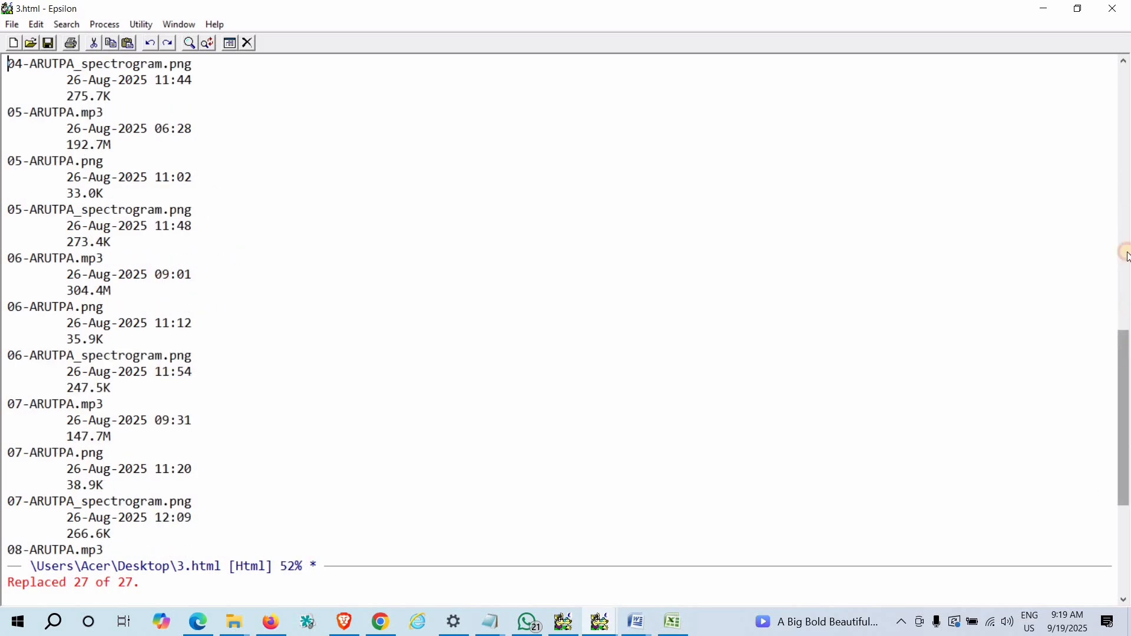
left_click_drag(1125, 442, 1008, 82)
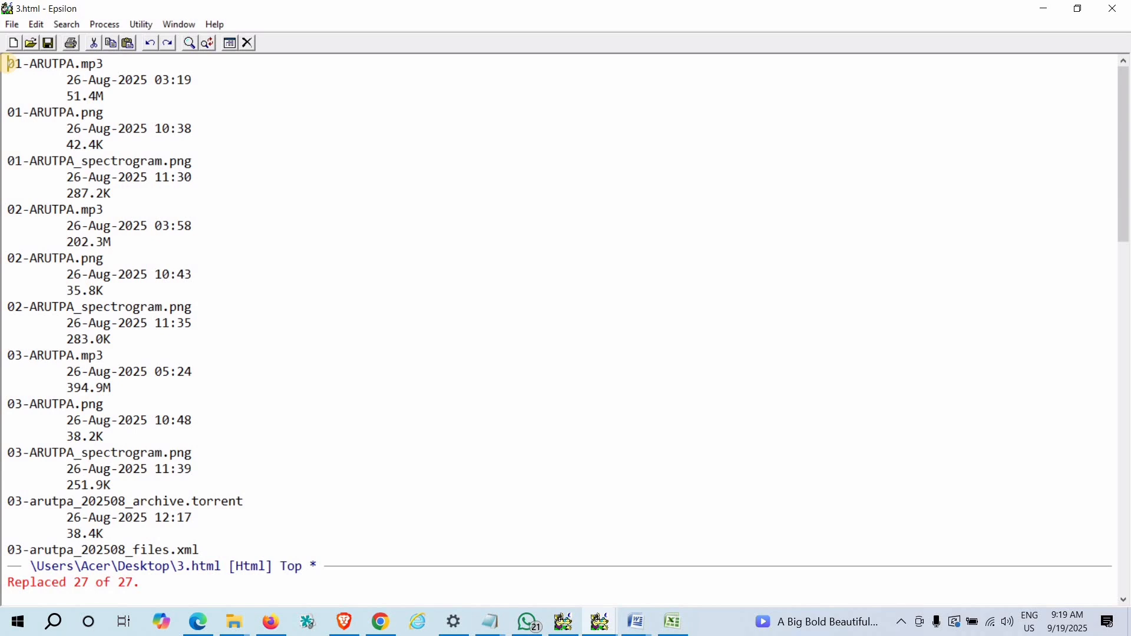
key("alt+shift+8")
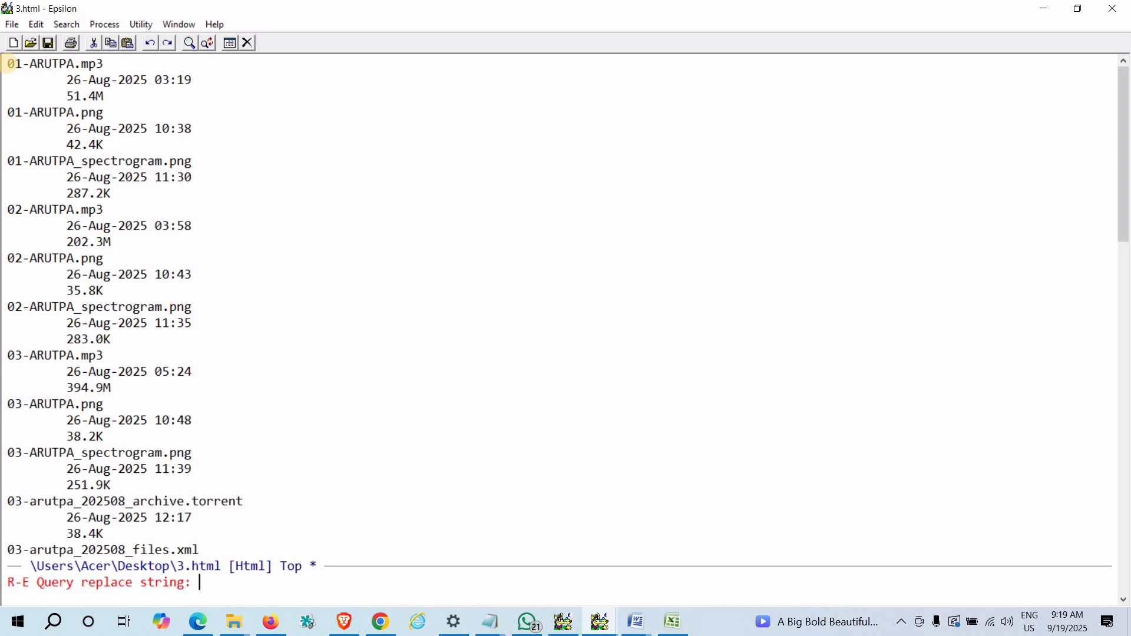
type("^")
key("Return")
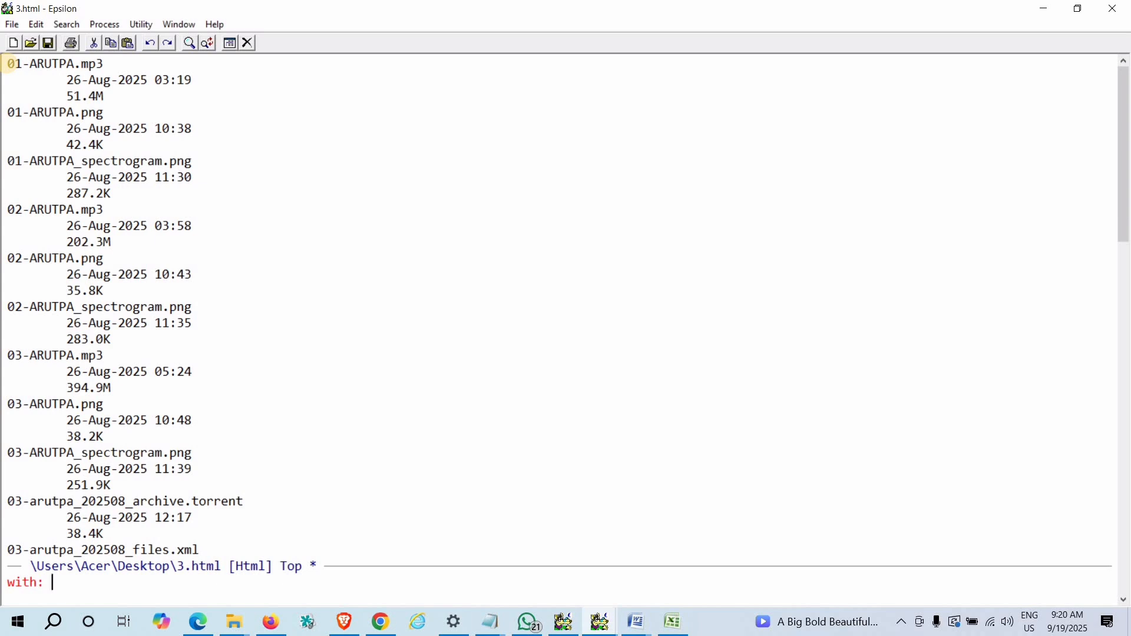
type("and")
key("Return")
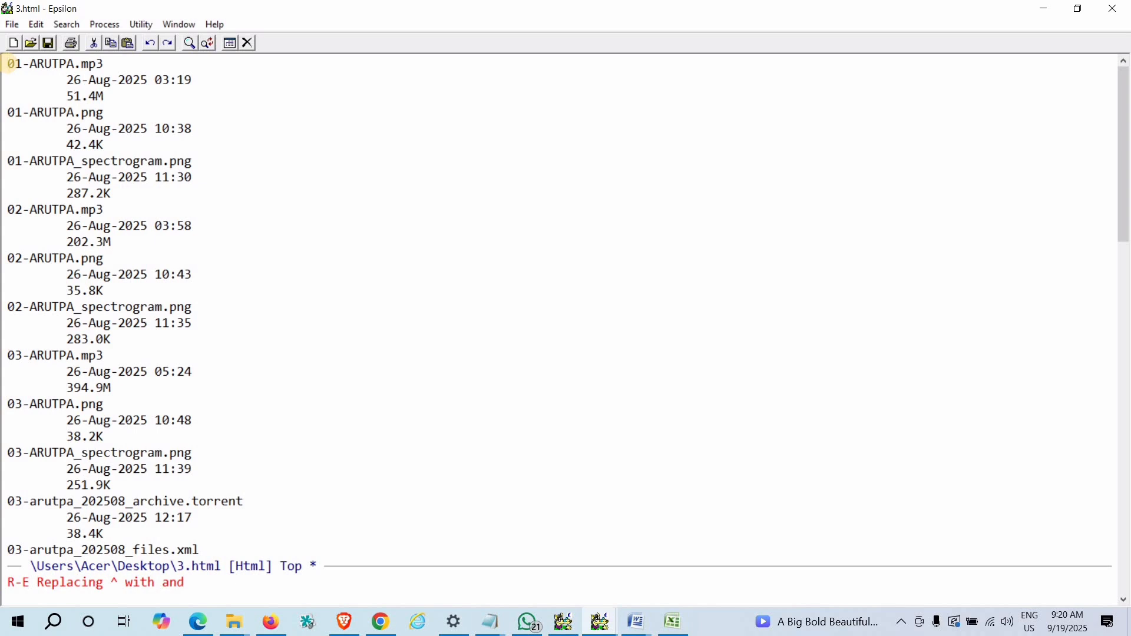
key("!")
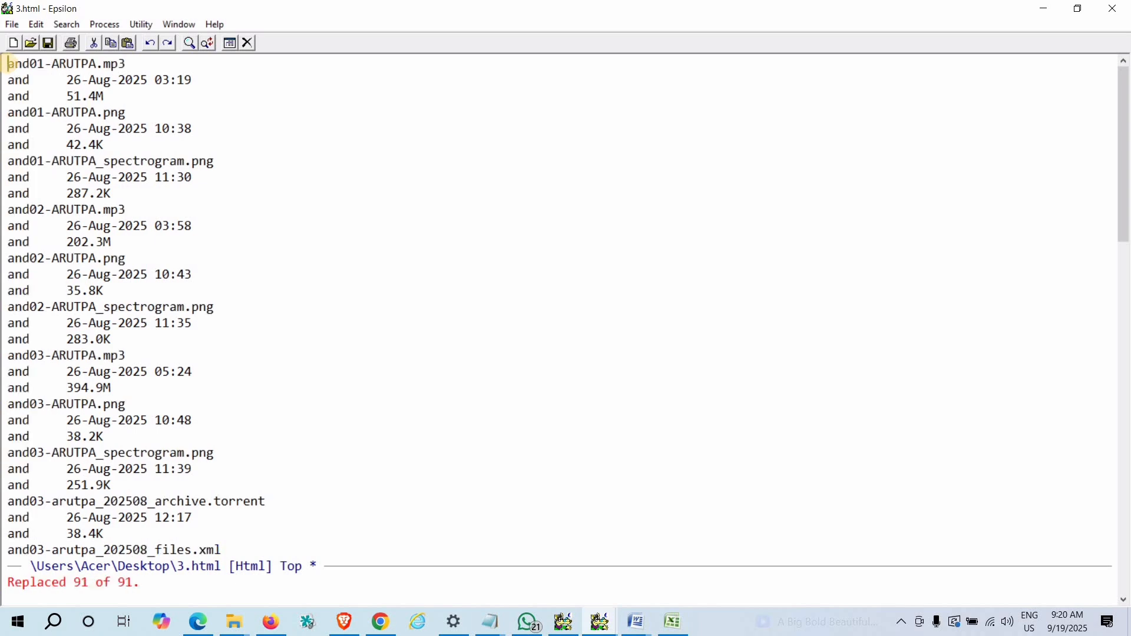
Append "out" to the end of every line with a regular-expression replace of $ from the beginning of the file.
left_click_drag(1121, 88, 1112, 462)
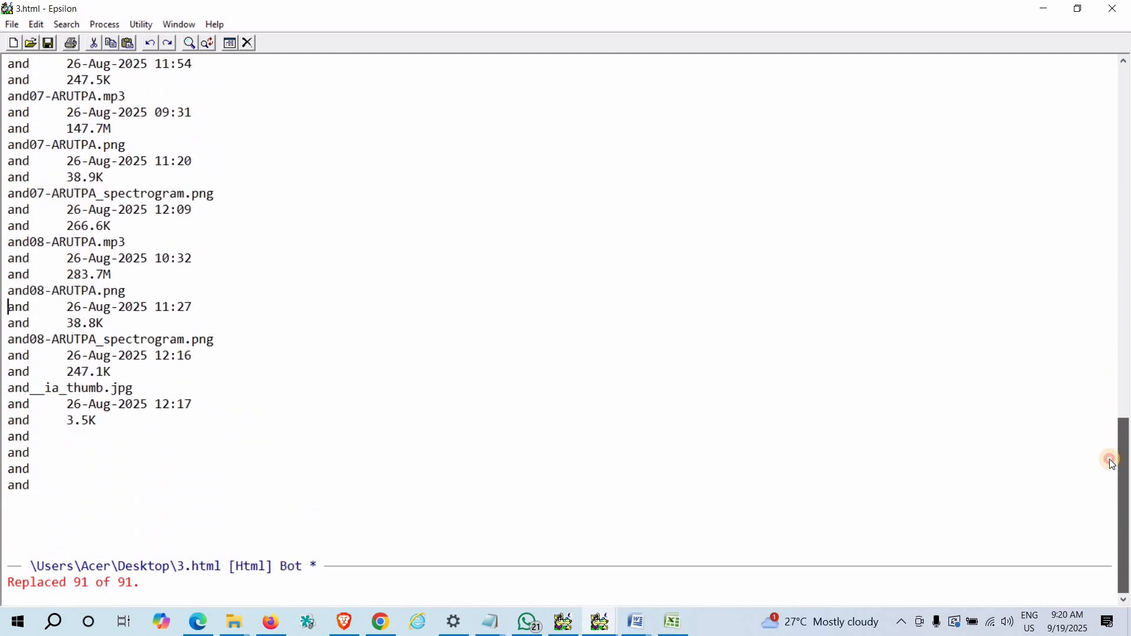
left_click_drag(1108, 141, 8, 62)
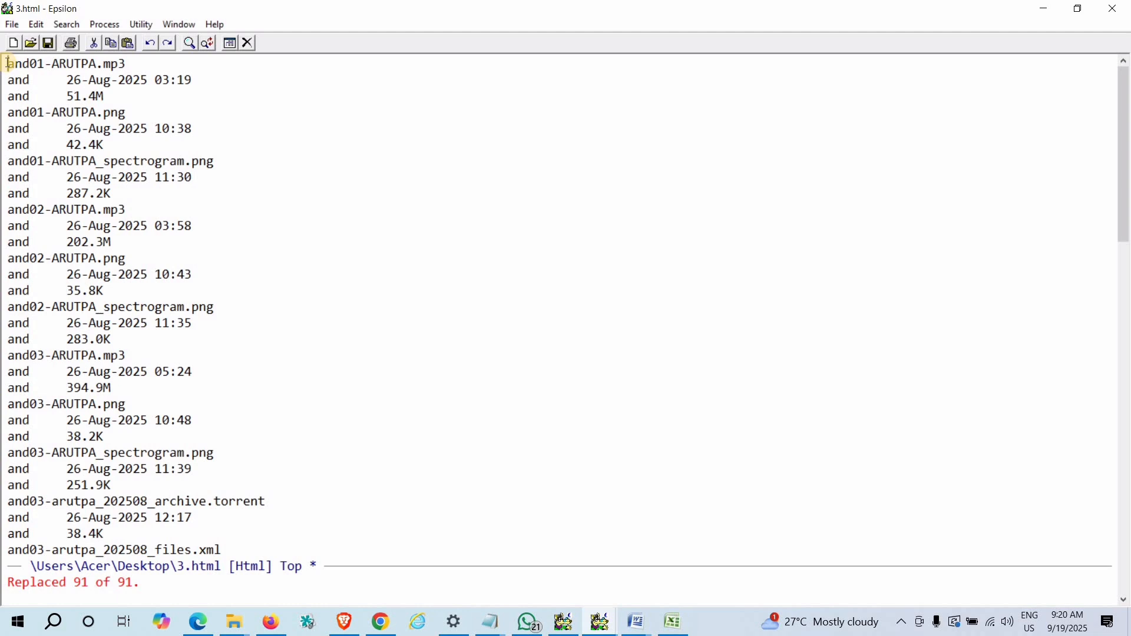
key("alt+asterisk")
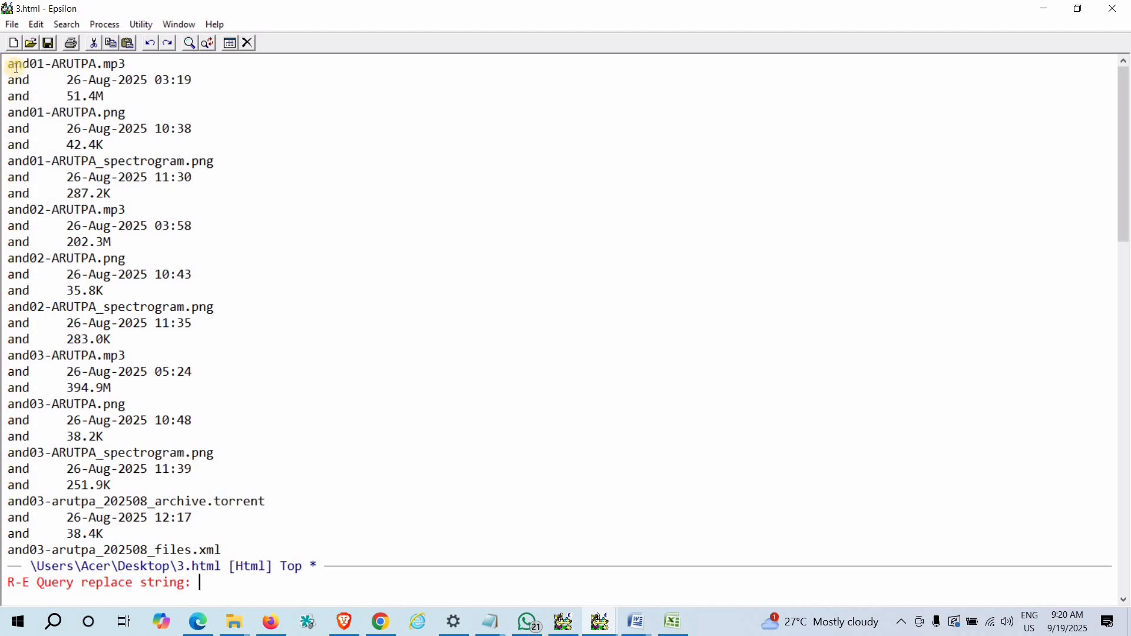
type("$")
key("Return")
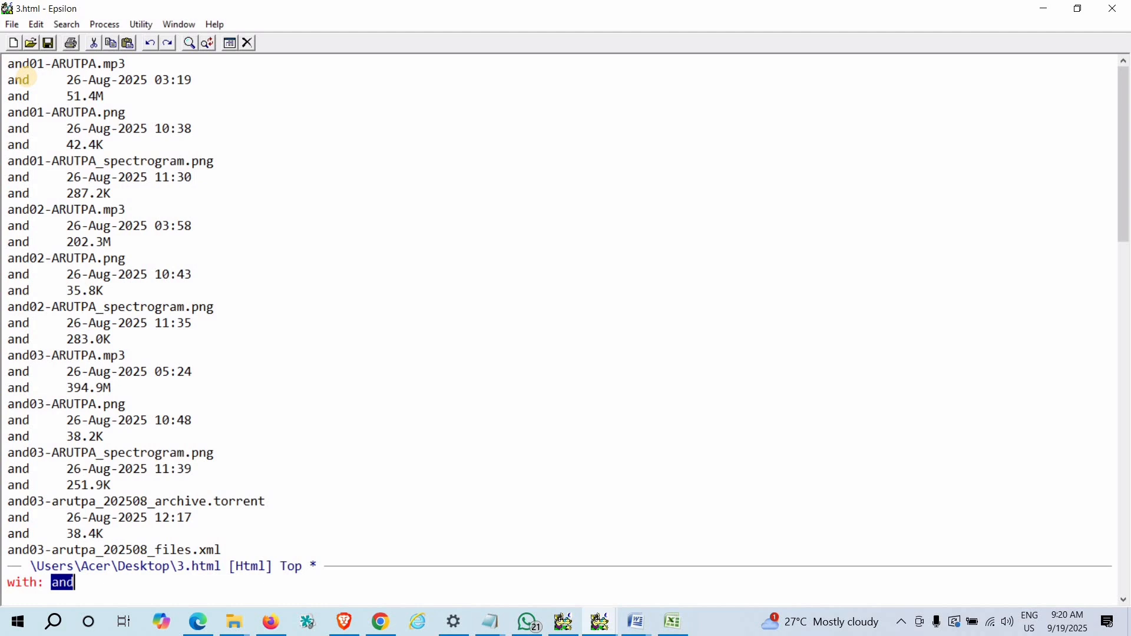
type("out")
key("Return")
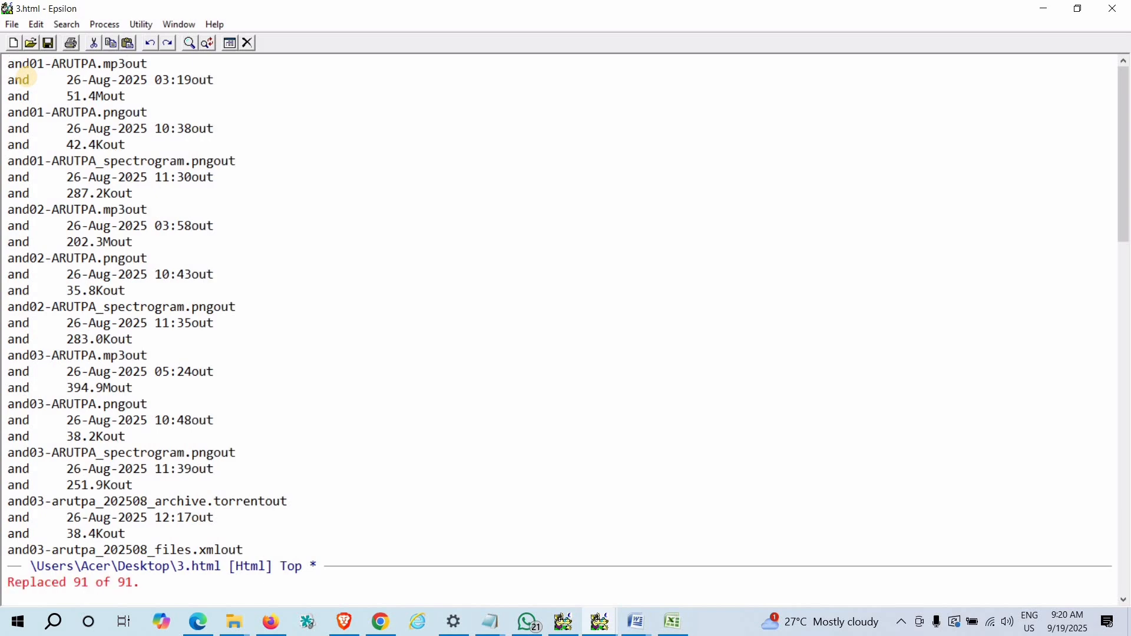
Remove every "and" from the file by replacing it with nothing, starting from the first line.
scroll(106, 244, "down", 12)
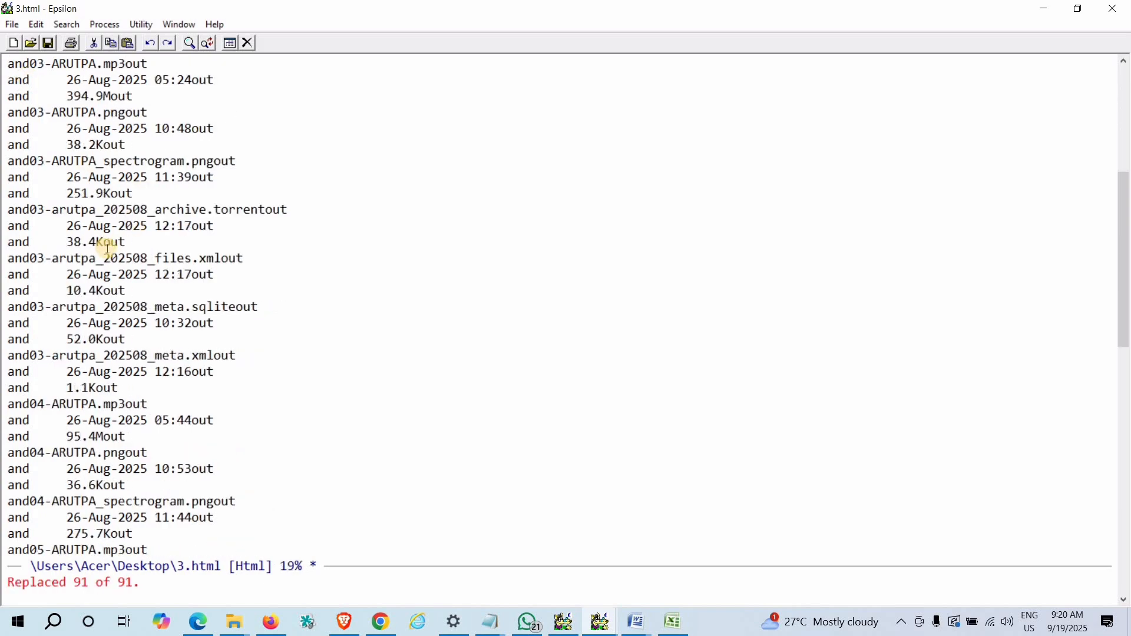
scroll(201, 422, "down", 4)
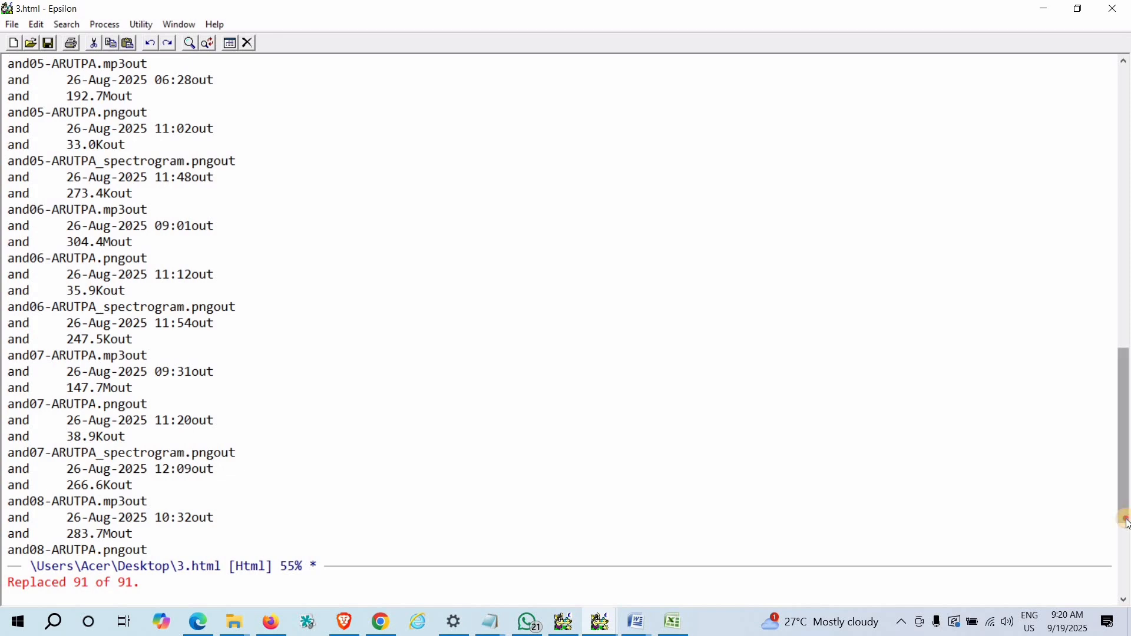
left_click_drag(1126, 498, 1125, 568)
scroll(12, 91, "up", 4)
scroll(24, 76, "up", 6)
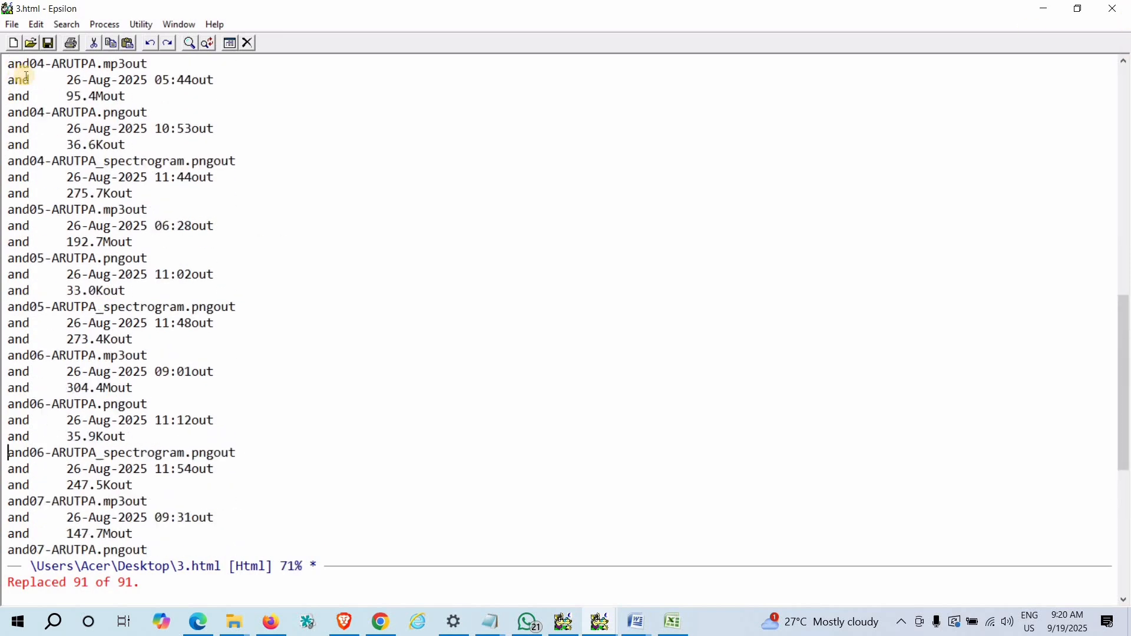
scroll(29, 79, "up", 10)
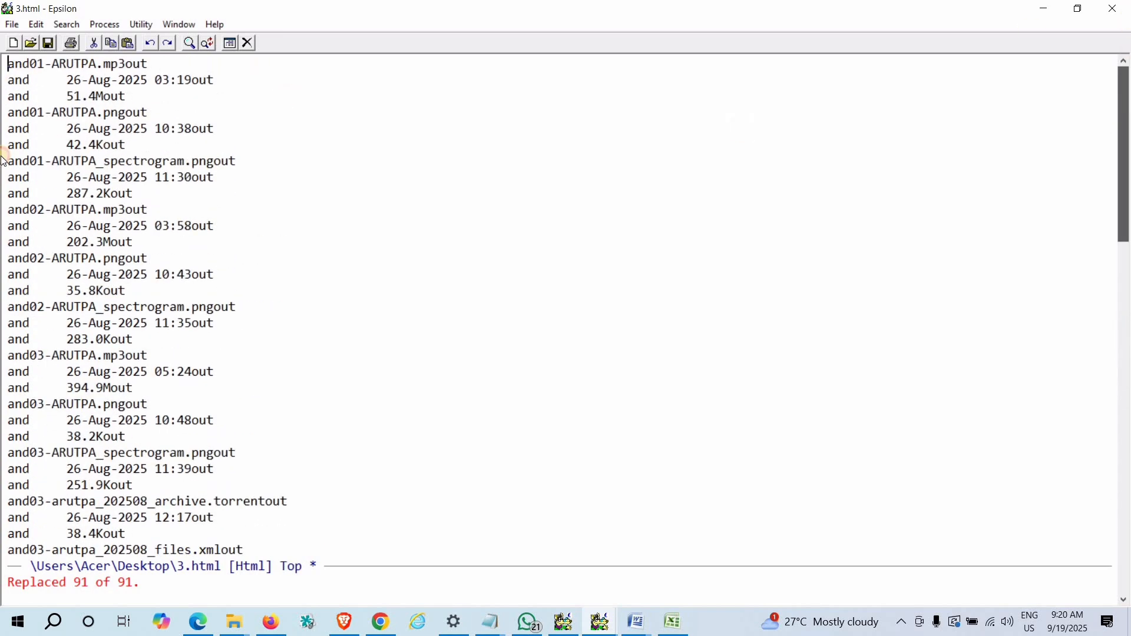
left_click_drag(8, 63, 30, 63)
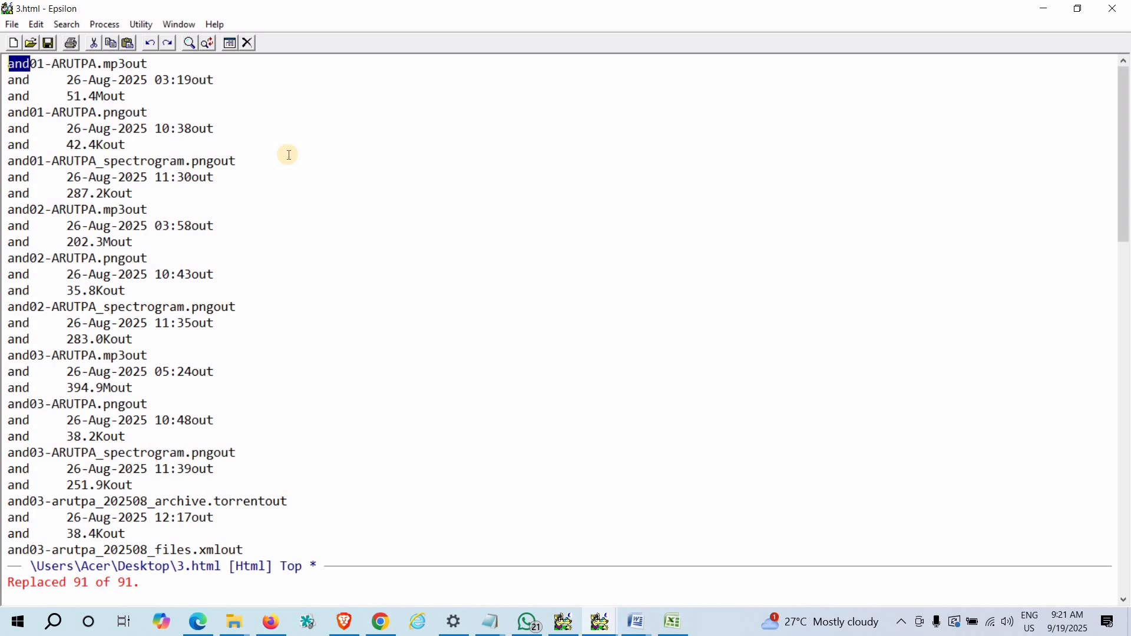
key("alt+percent")
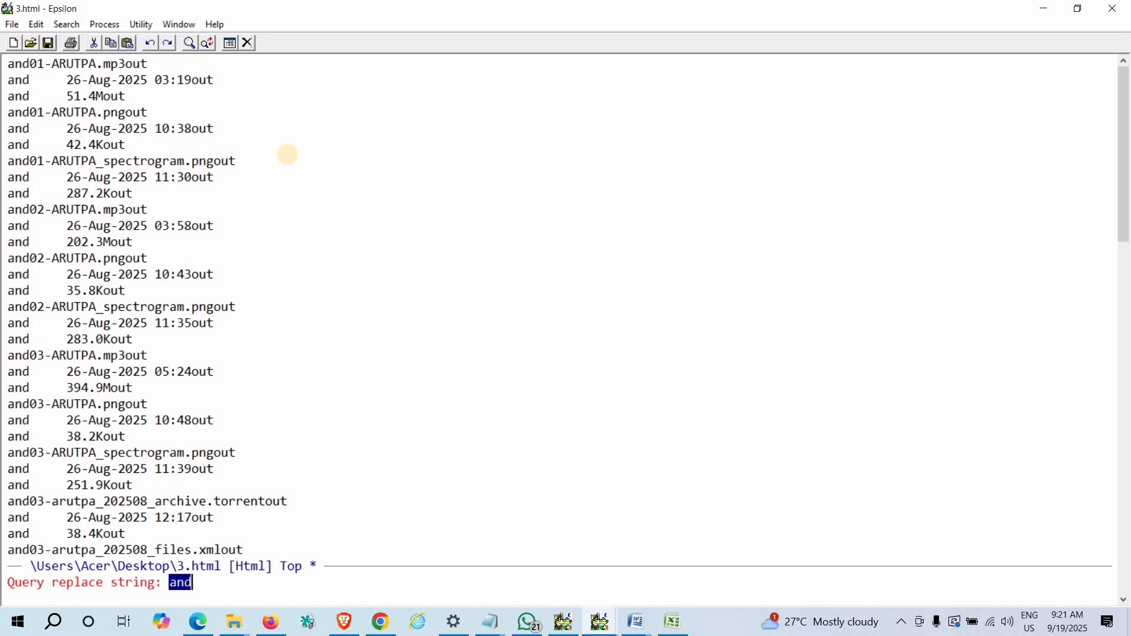
key("Return")
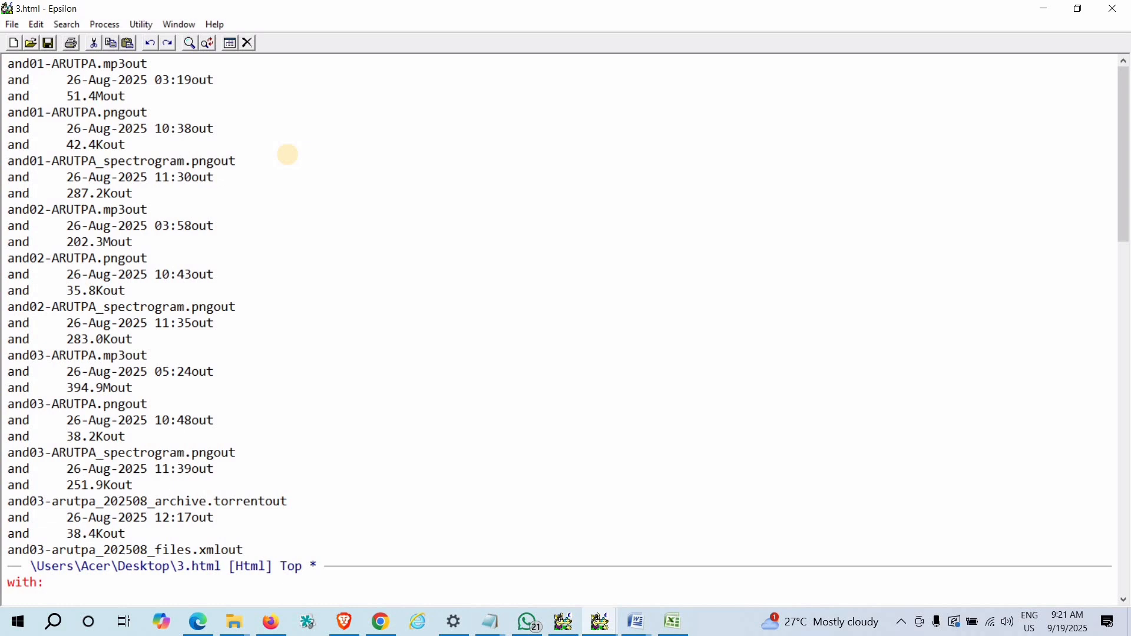
key("Return")
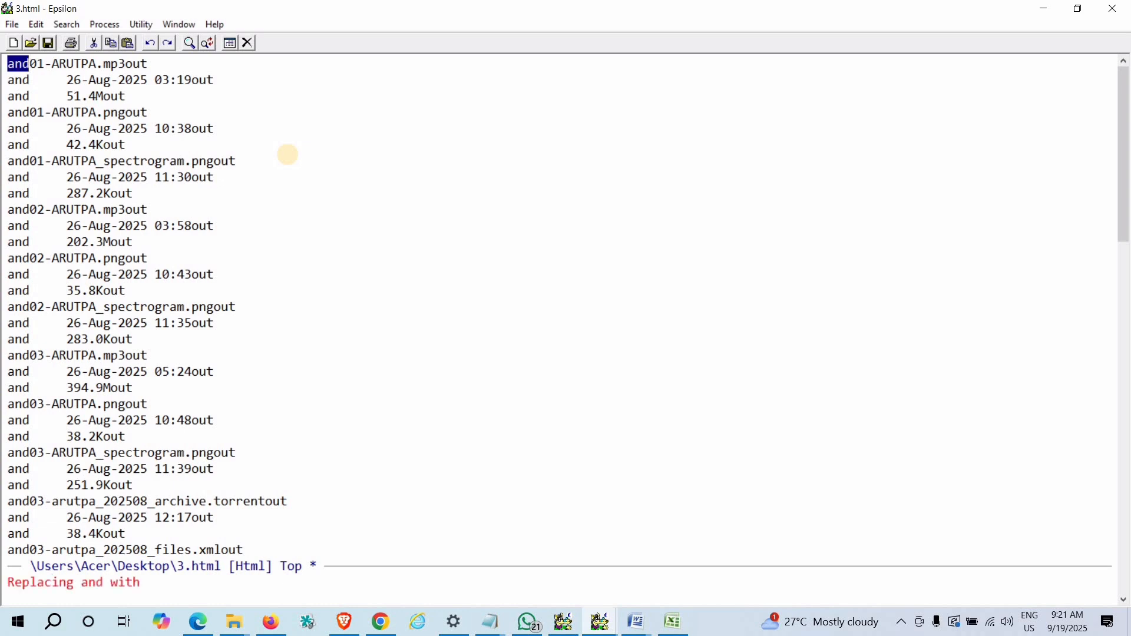
key("!")
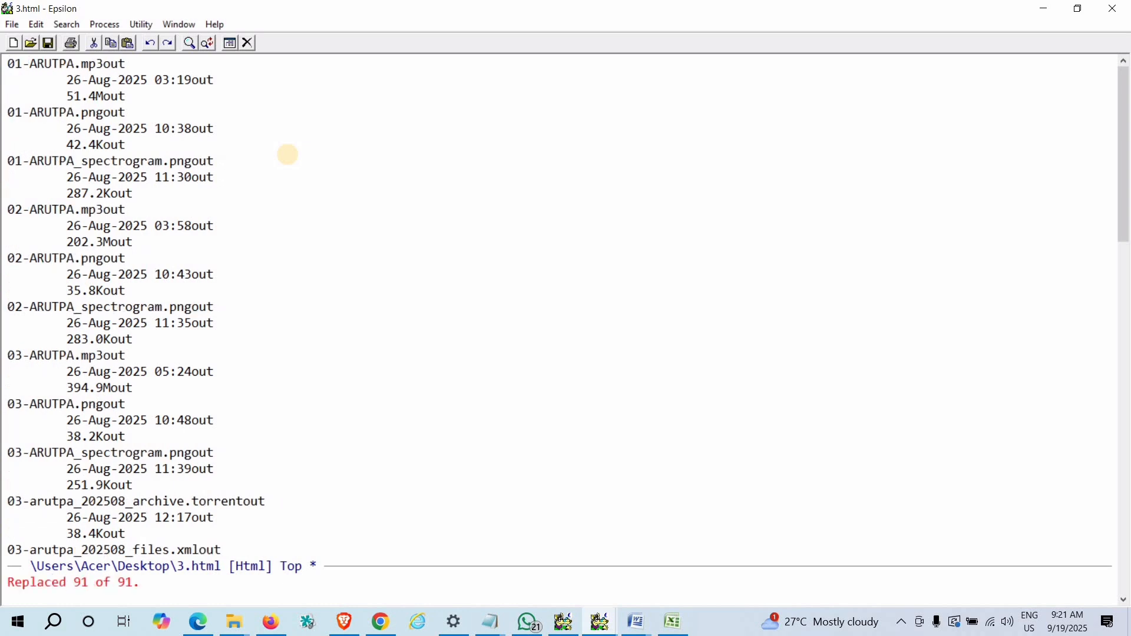
Remove every "out" from the file by replacing it with nothing, using the one ending the first line as the search string.
key("Right")
key("Right")
key("Right")
key("Right")
key("Right")
key("Right")
key("Right")
key("Right")
key("Right")
key("Right")
key("Right")
key("Right")
key("Right")
key("Right")
key("Right")
key("Right")
key("shift+Left")
key("shift+Left")
key("shift+Left")
key("alt+percent")
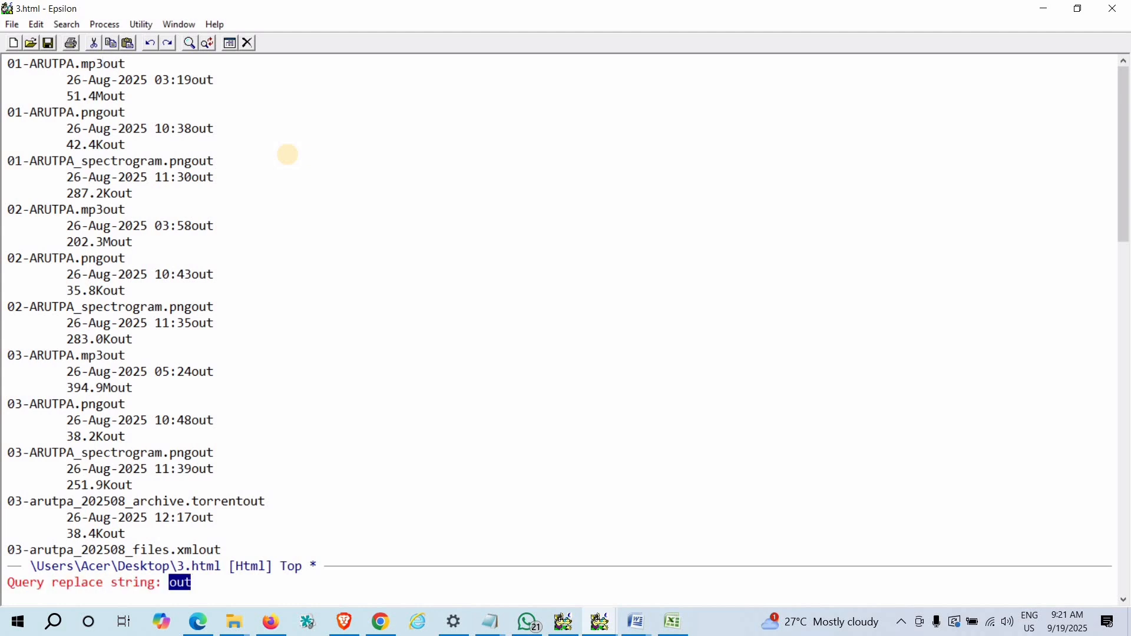
key("Return")
key("Return")
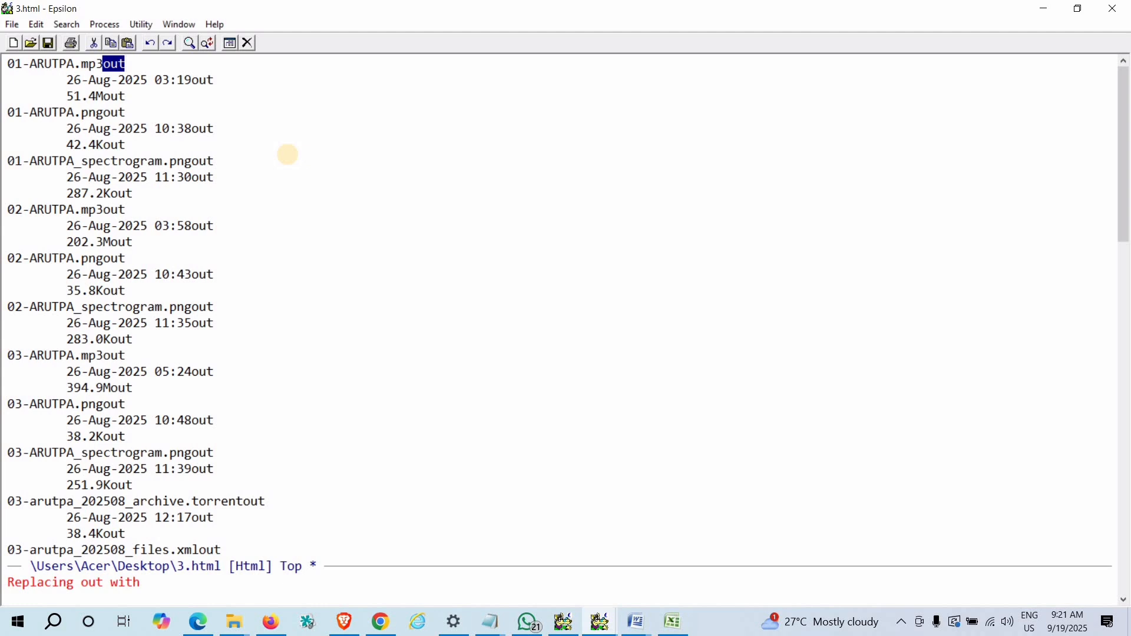
key("exclam")
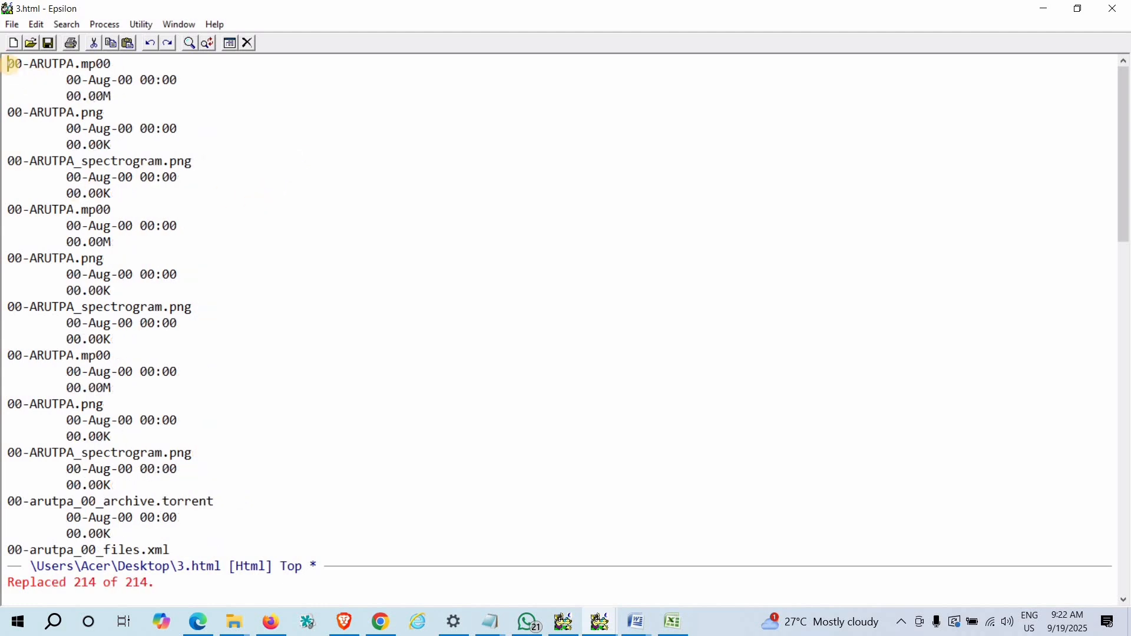
Replace 00 at the start of every line with 01 using a regular-expression replace of ^00.
key("alt+asterisk")
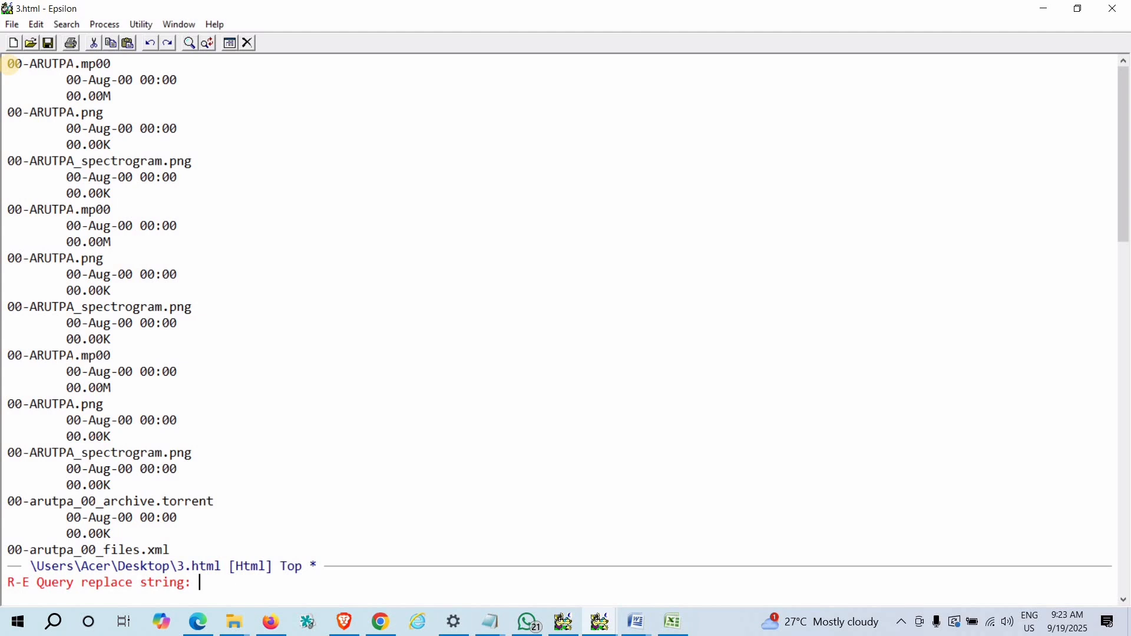
type("^00")
key("Return")
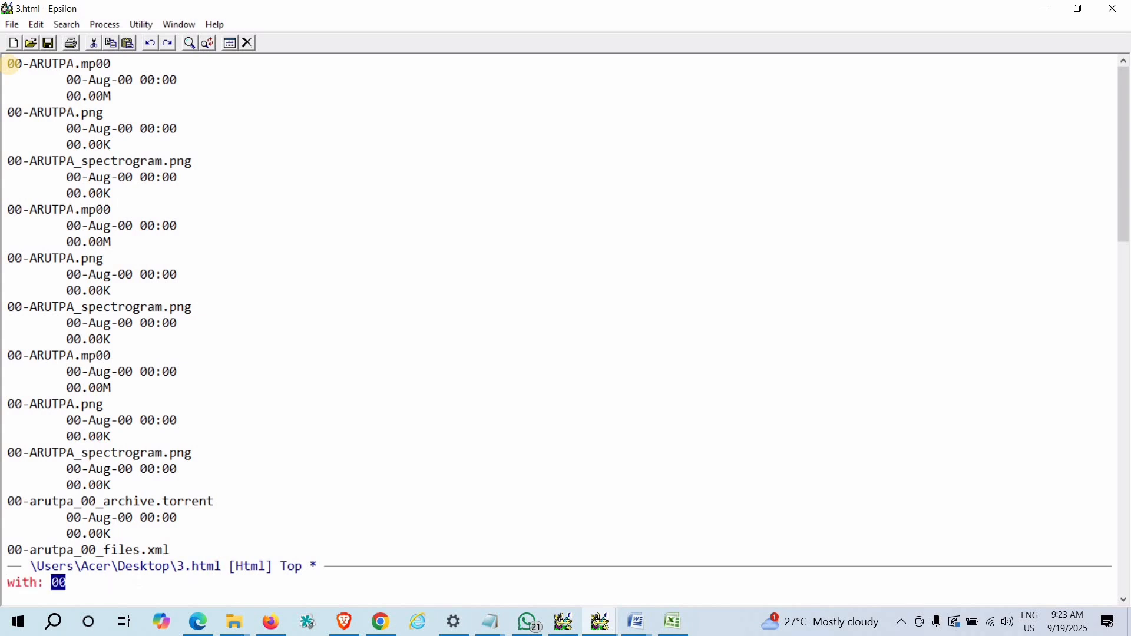
type("01")
key("Return")
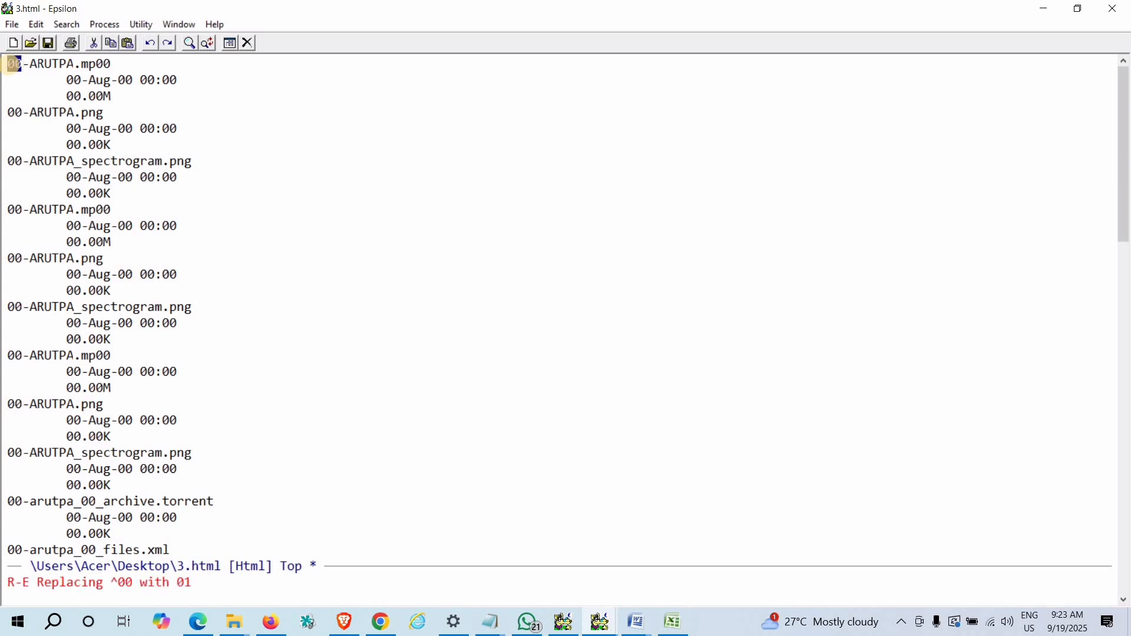
key("exclam")
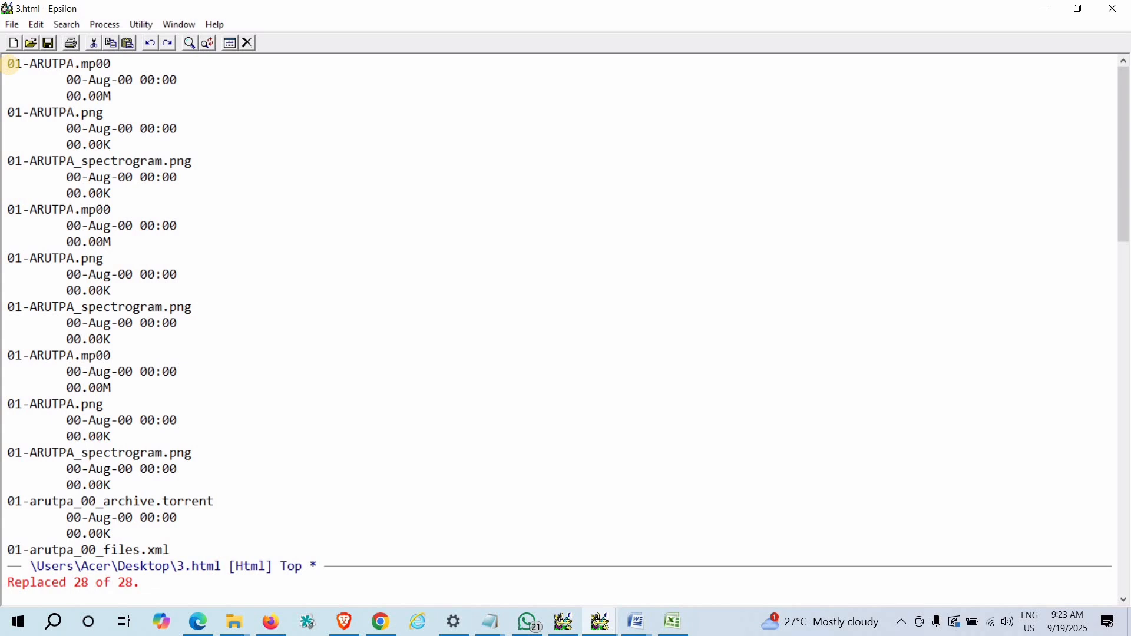
Replace every ".mp" in the file with ".mp3", using the first line's extension text as the search string, and check the listing.
key("shift+Left")
key("shift+Left")
key("shift+Left")
key("ctrl+g")
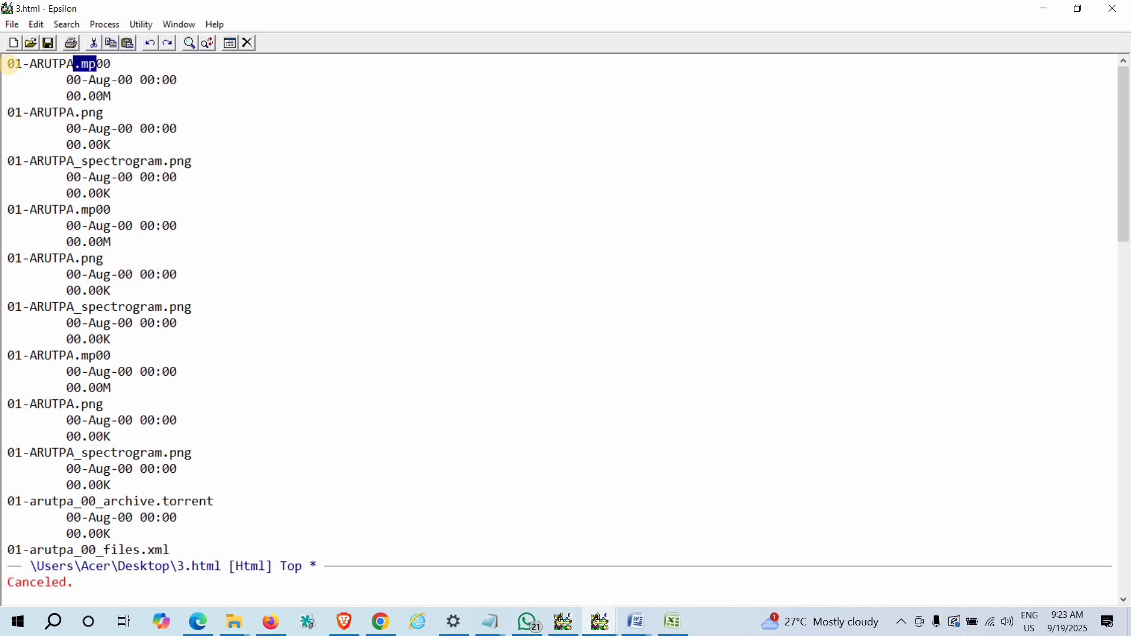
key("alt+percent")
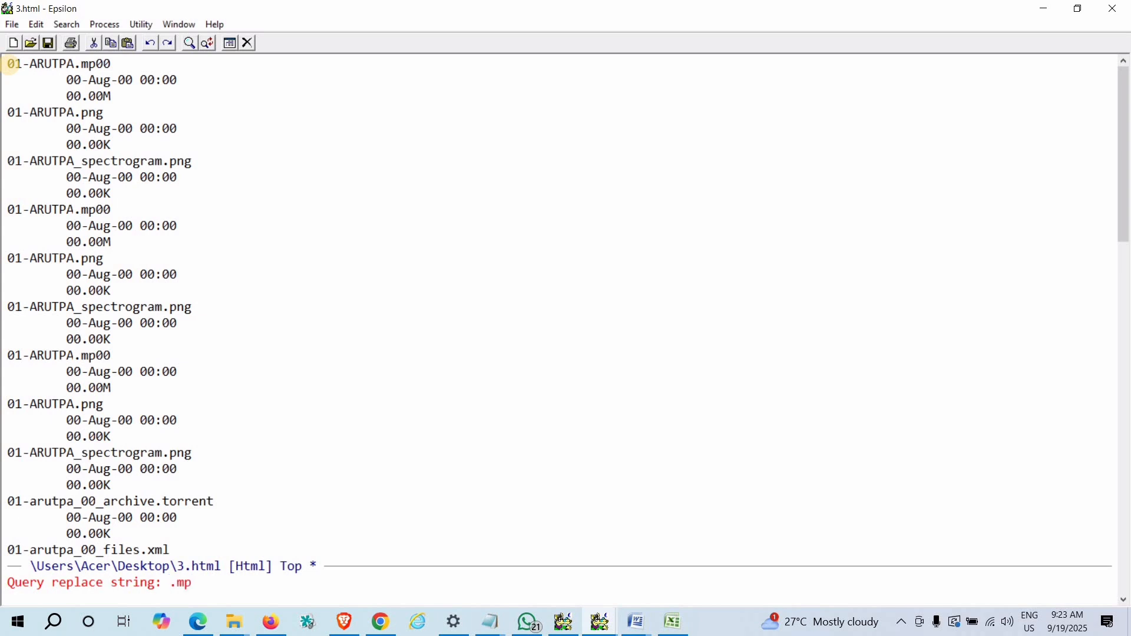
key("Return")
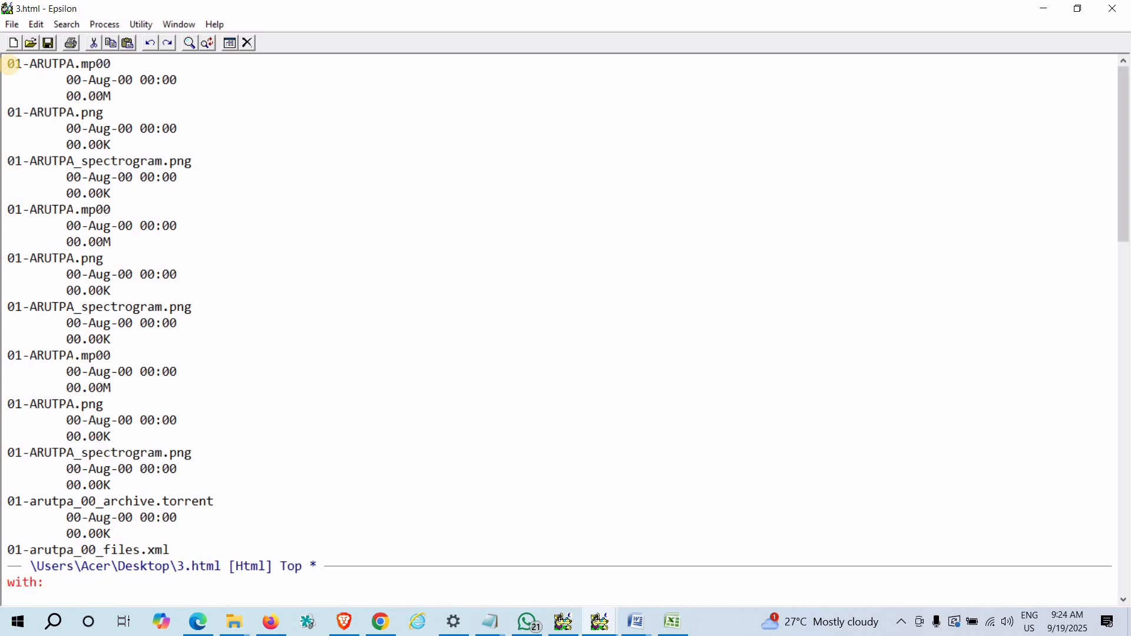
type(".mp3")
key("Return")
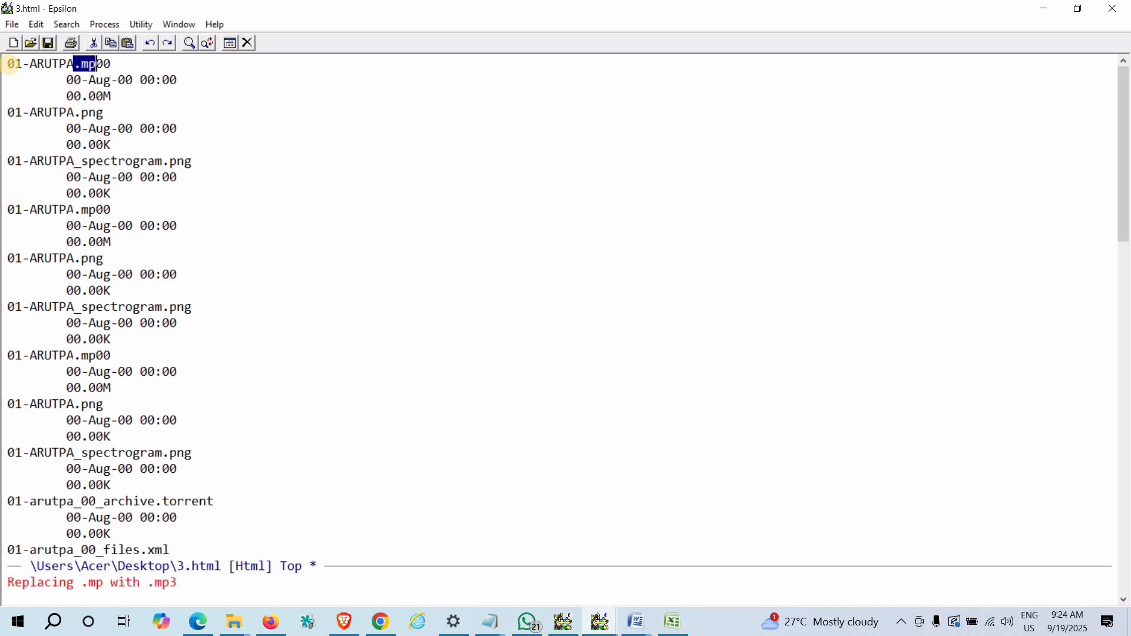
key("exclam")
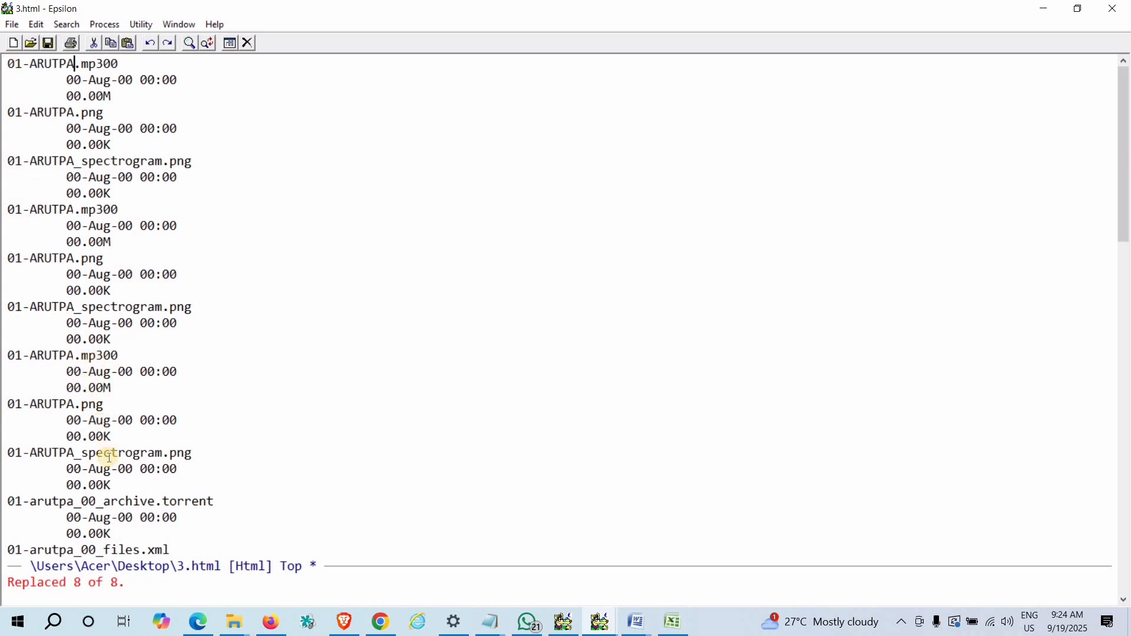
scroll(108, 454, "down", 5)
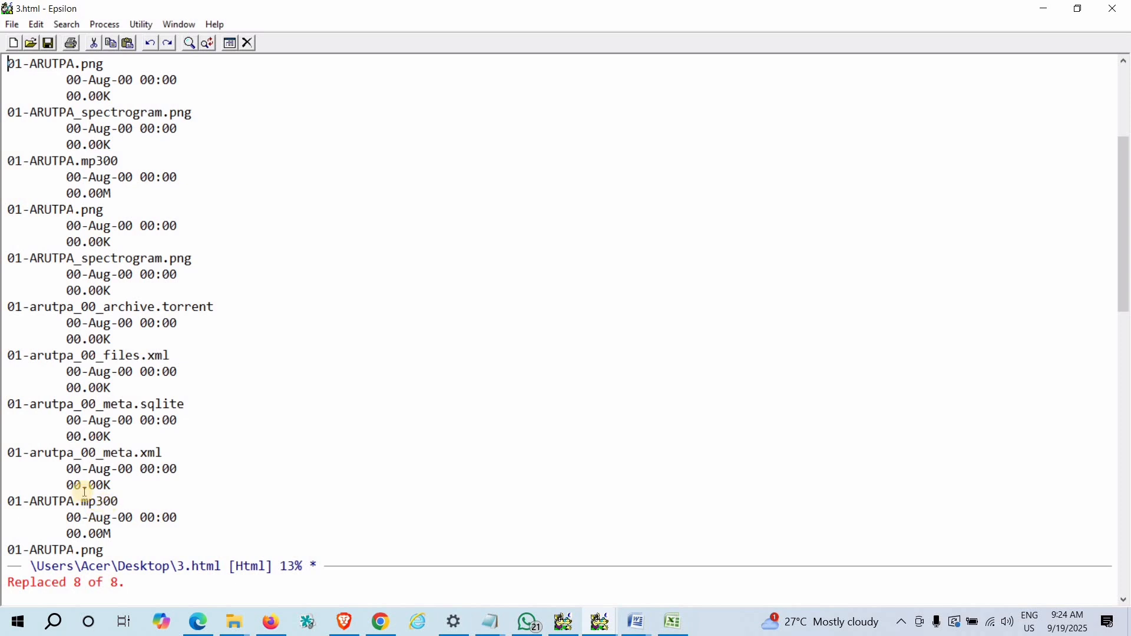
scroll(45, 251, "up", 5)
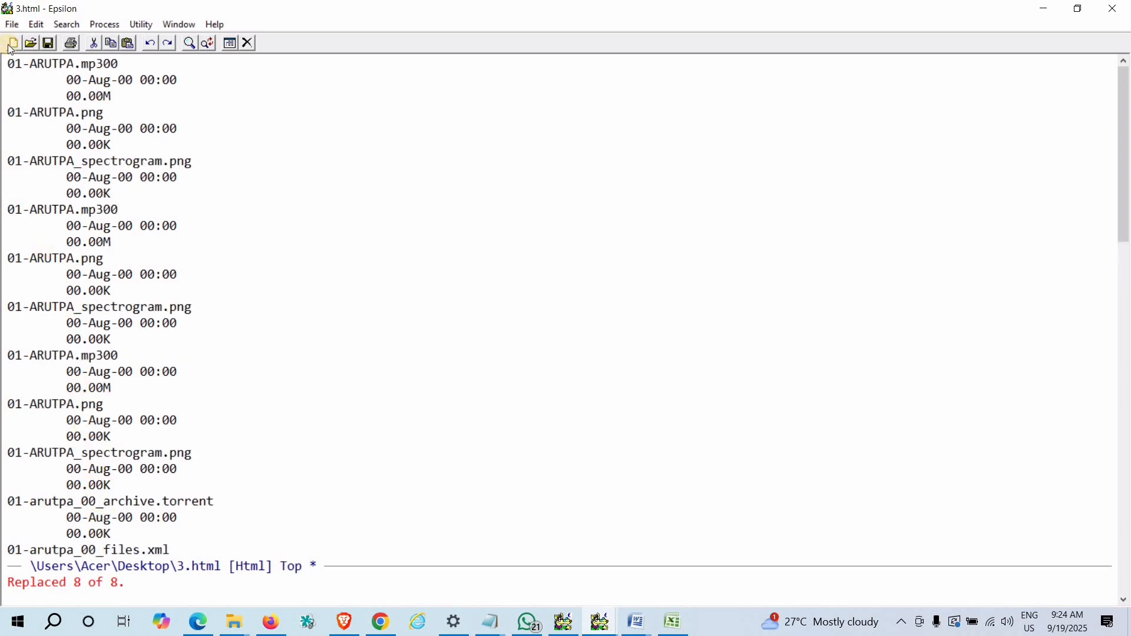